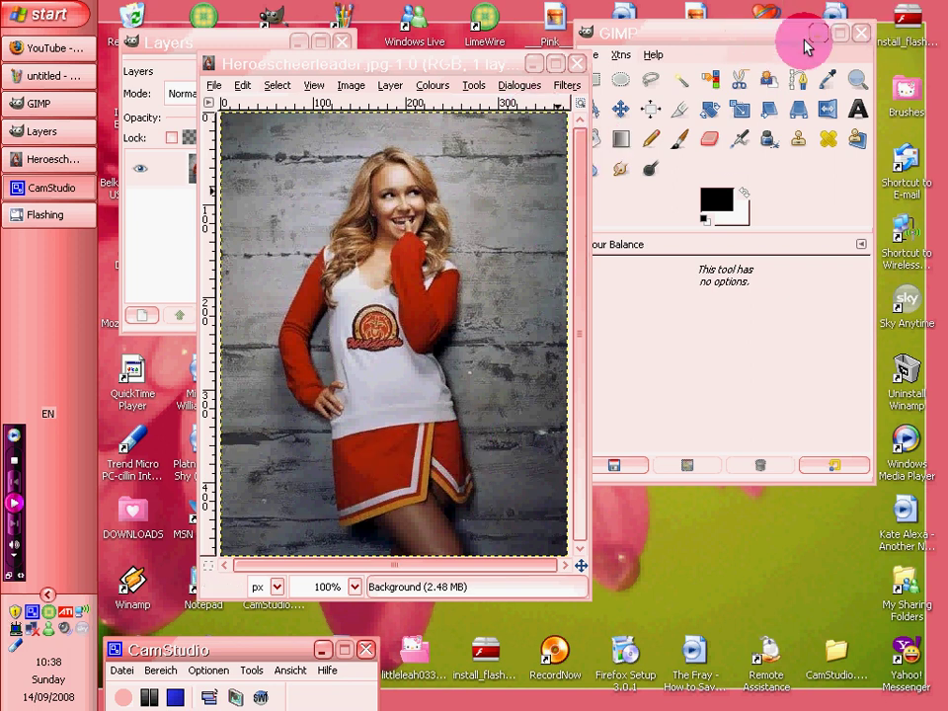
# Trace a path with the Paths tool around the cheerleader's body and hair
pyautogui.click(796, 83)
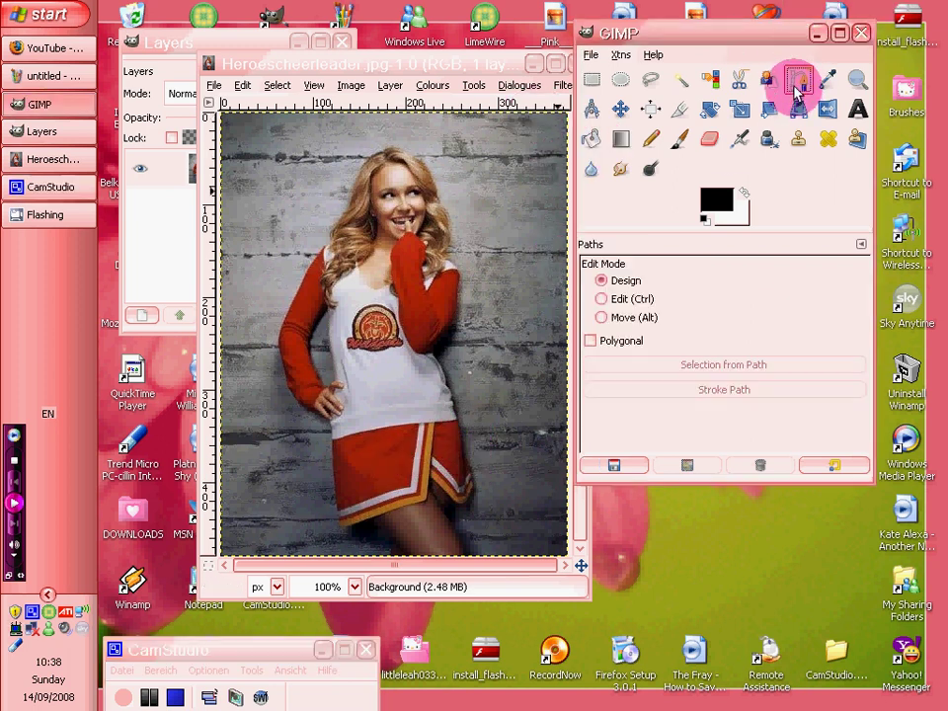
pyautogui.click(433, 67)
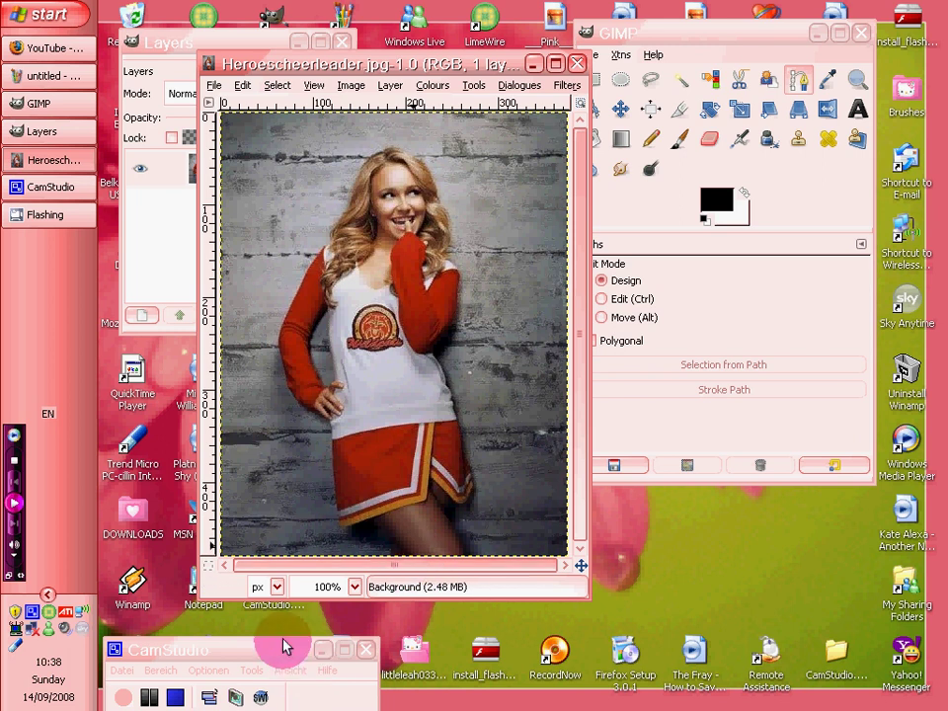
pyautogui.click(119, 671)
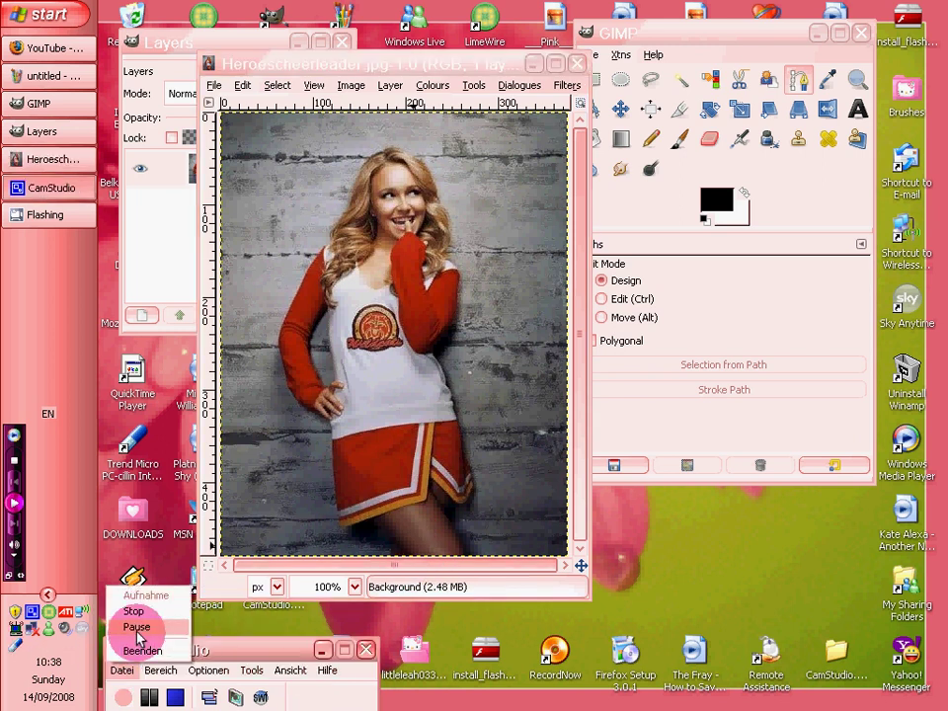
pyautogui.click(137, 628)
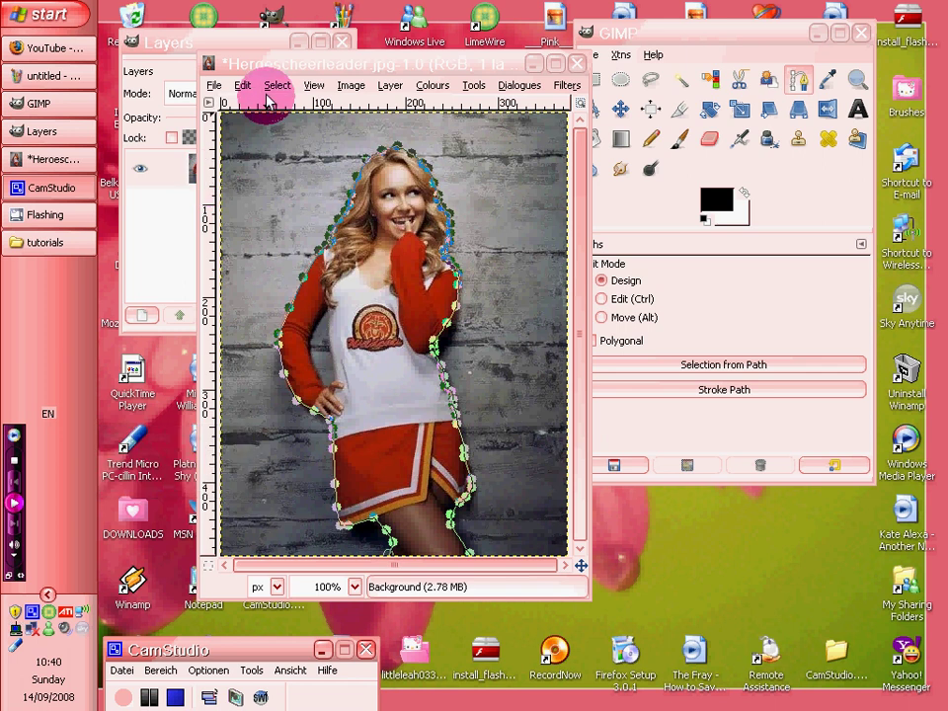
# Convert the traced cheerleader path into a selection with Select > From Path
pyautogui.click(269, 89)
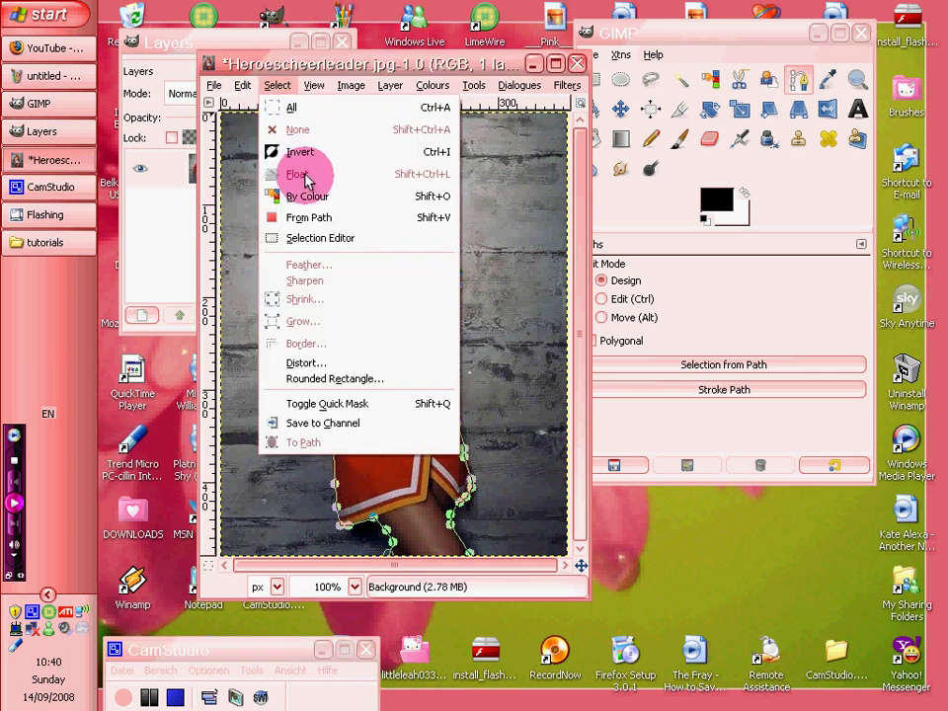
pyautogui.click(308, 217)
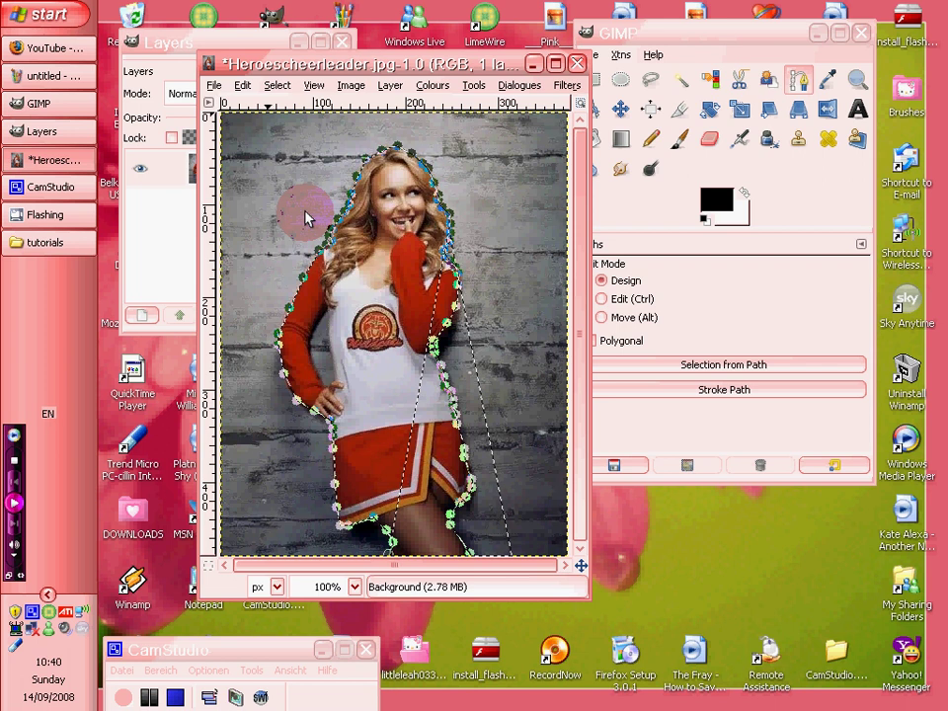
pyautogui.click(160, 670)
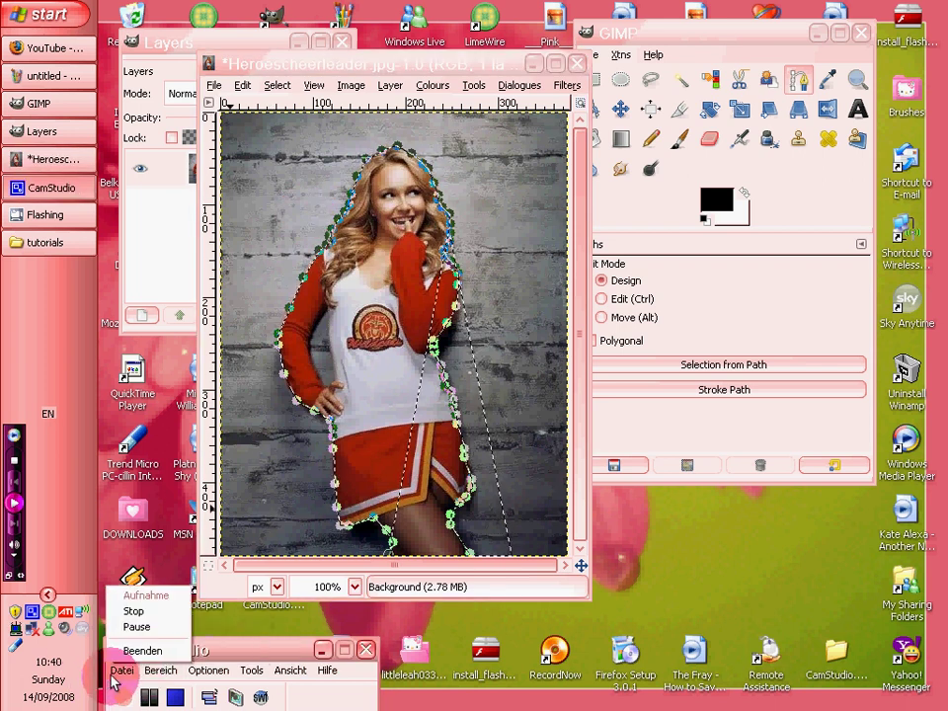
pyautogui.click(138, 627)
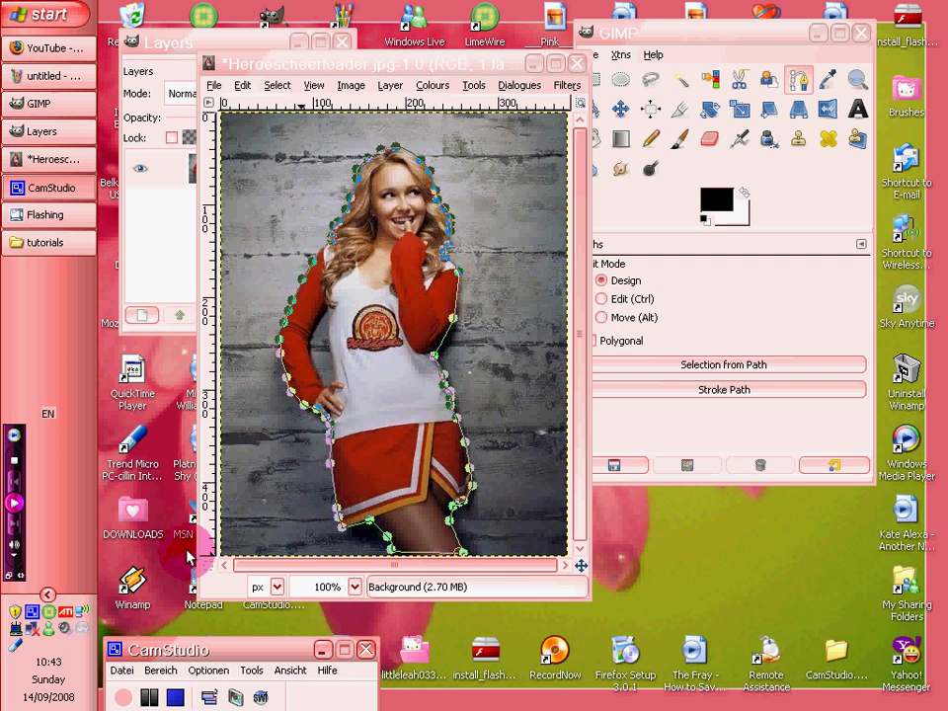
pyautogui.click(277, 85)
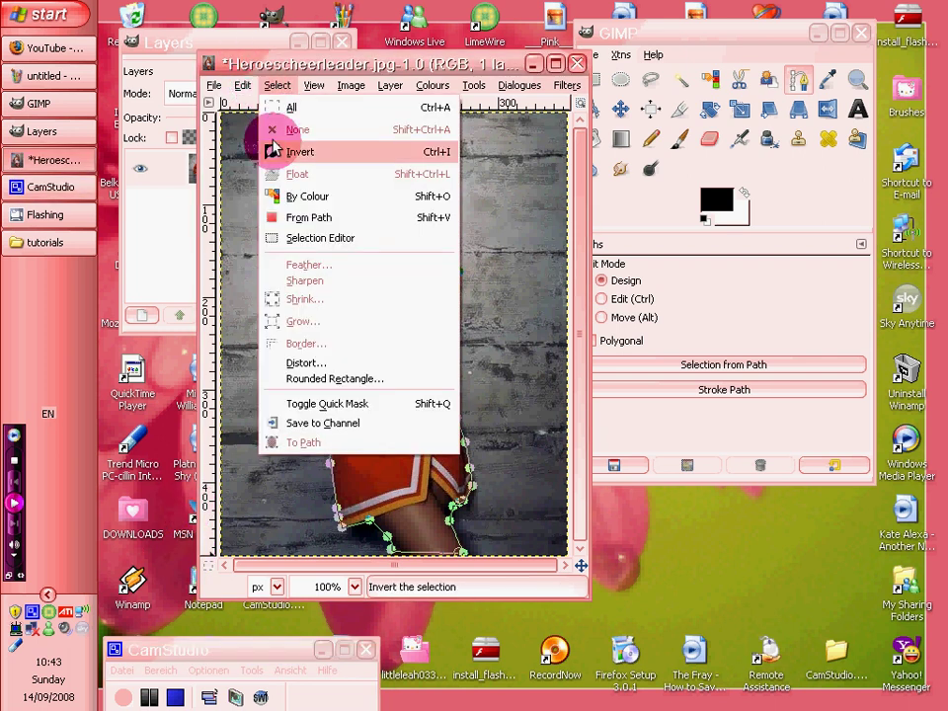
pyautogui.click(307, 218)
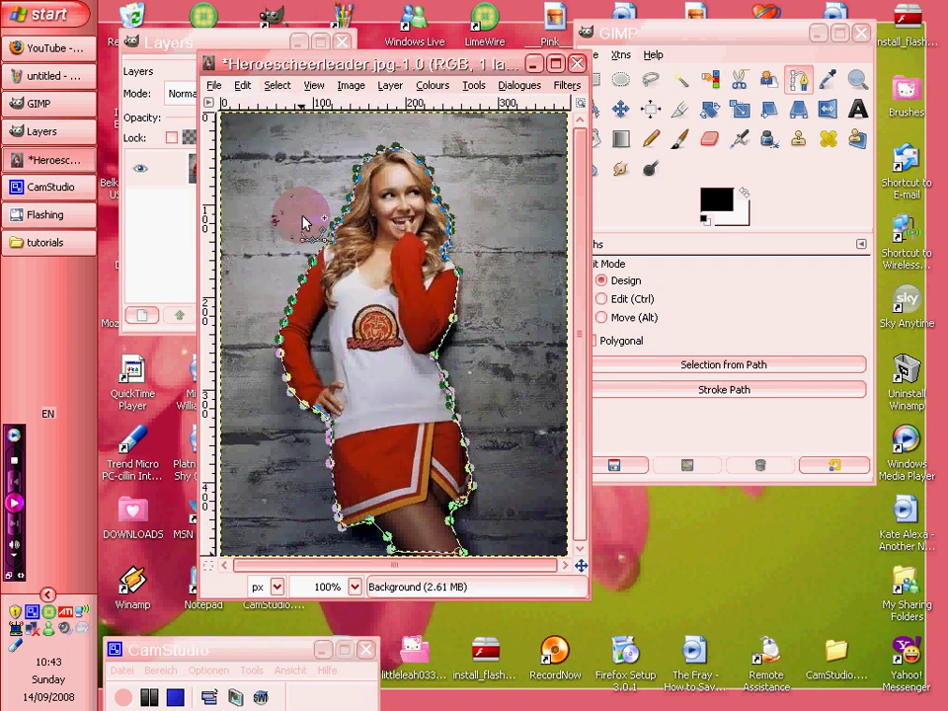
# Invert the selection so the grey wall background is selected
pyautogui.click(276, 87)
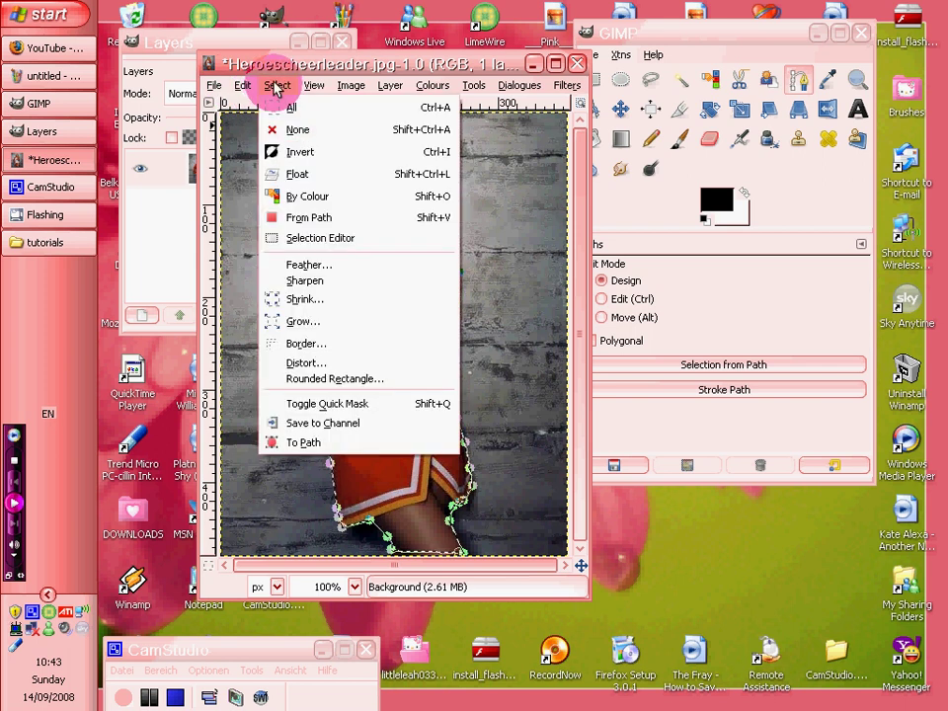
pyautogui.click(299, 151)
pyautogui.click(679, 81)
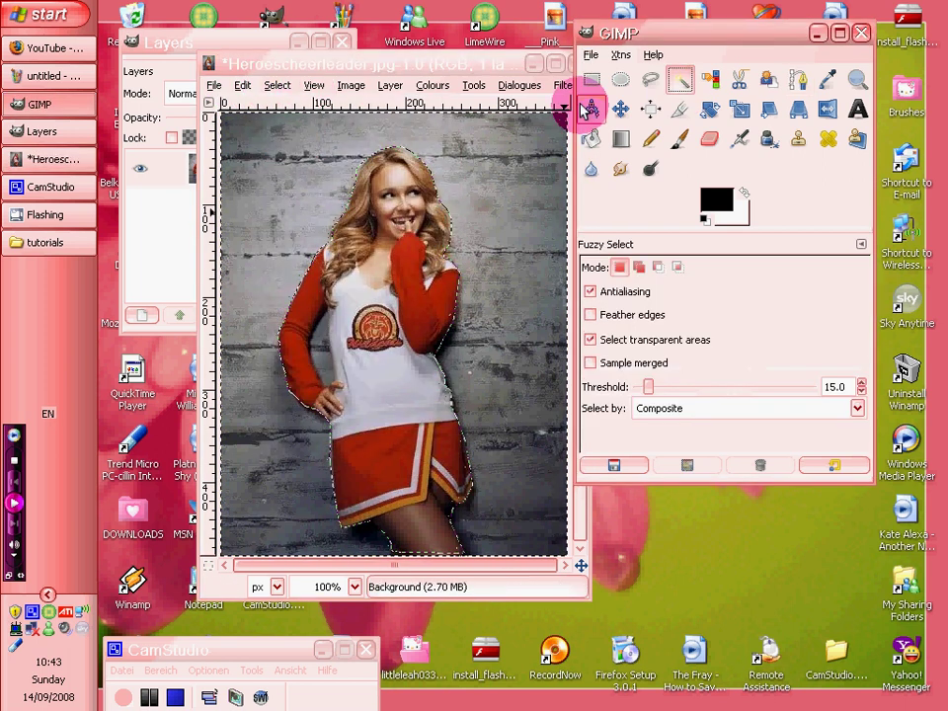
# Tint the background red by moving the Colour Balance Cyan–Red midtones slider fully to Red
pyautogui.click(447, 69)
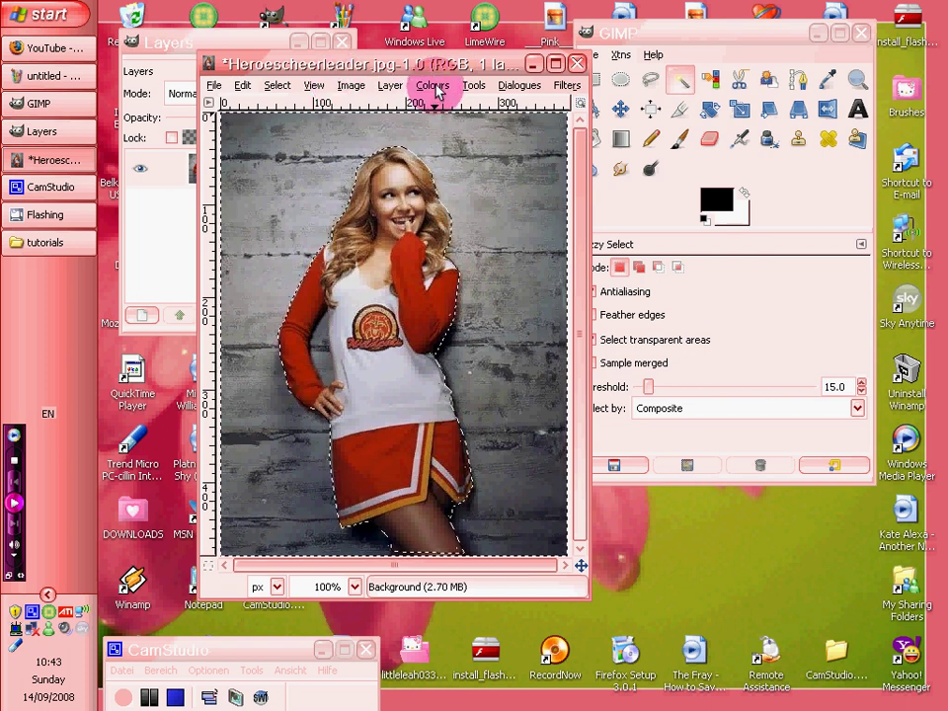
pyautogui.click(433, 87)
pyautogui.click(463, 104)
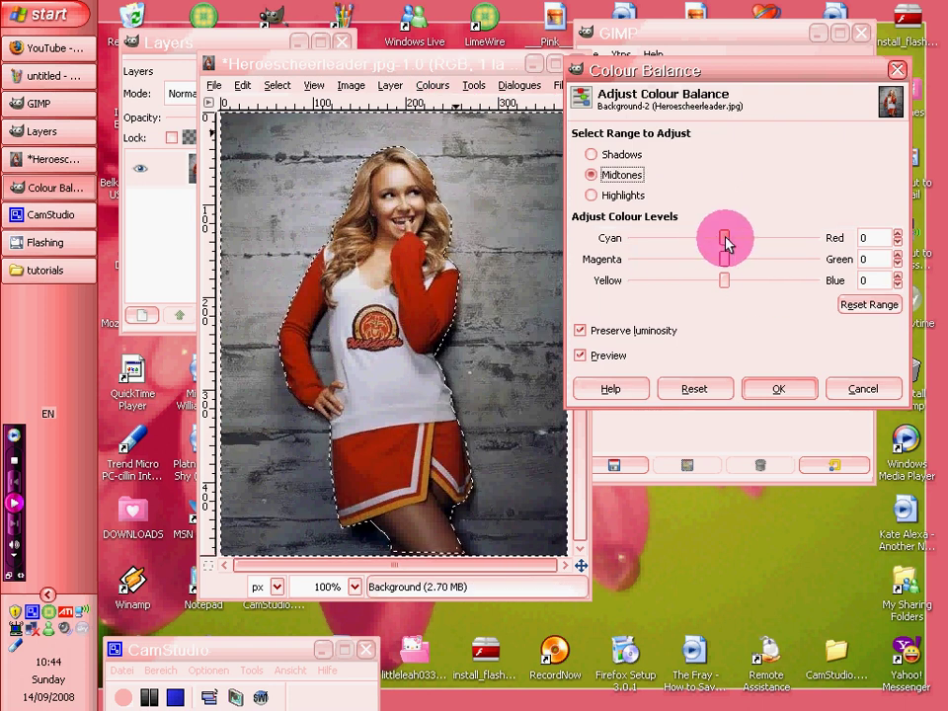
pyautogui.moveTo(723, 237); pyautogui.dragTo(842, 237)
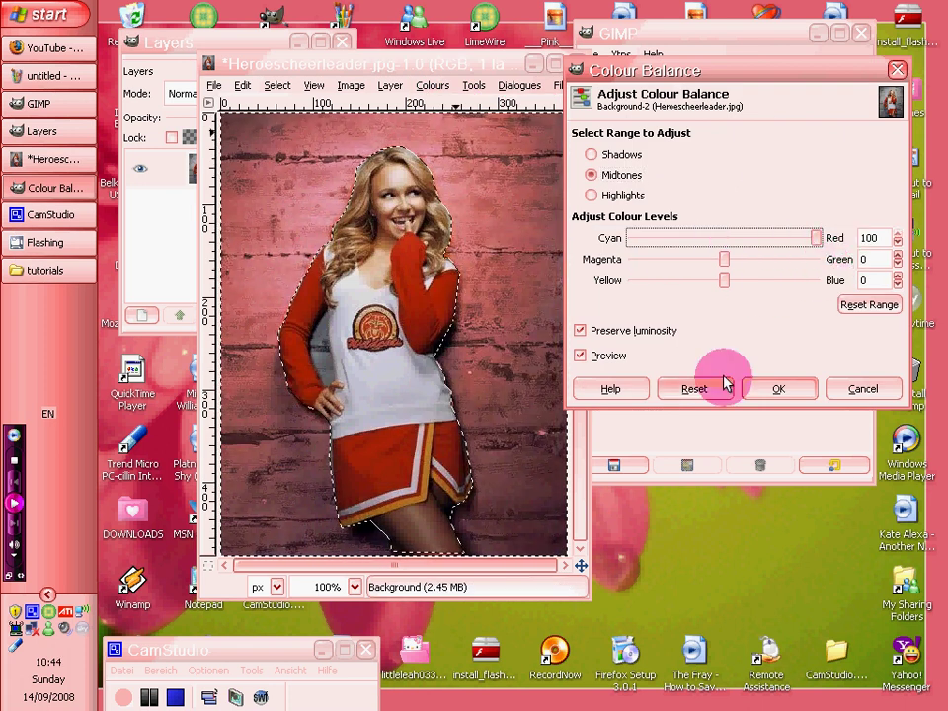
pyautogui.click(802, 387)
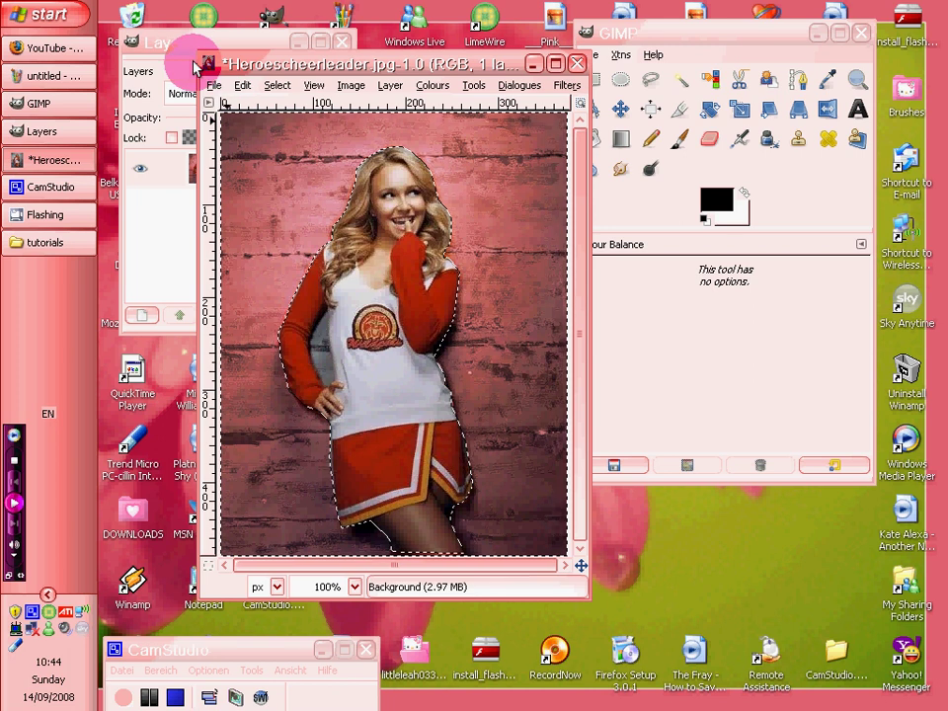
# Add a new transparent layer and make the Background layer active again
pyautogui.moveTo(197, 41); pyautogui.dragTo(202, 44)
pyautogui.rightClick(200, 174)
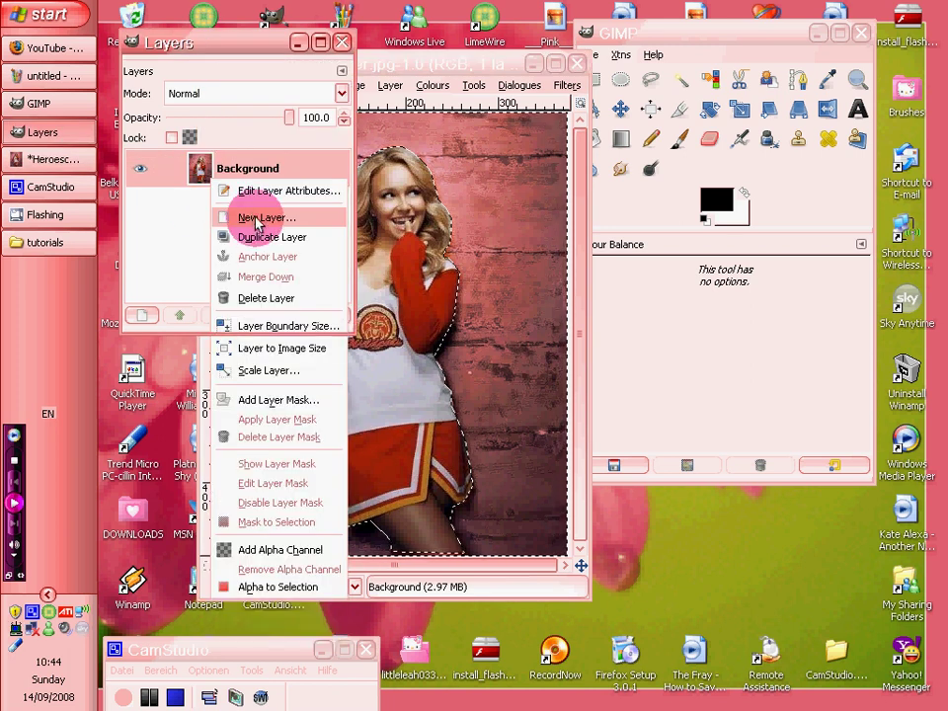
pyautogui.click(244, 215)
pyautogui.click(273, 344)
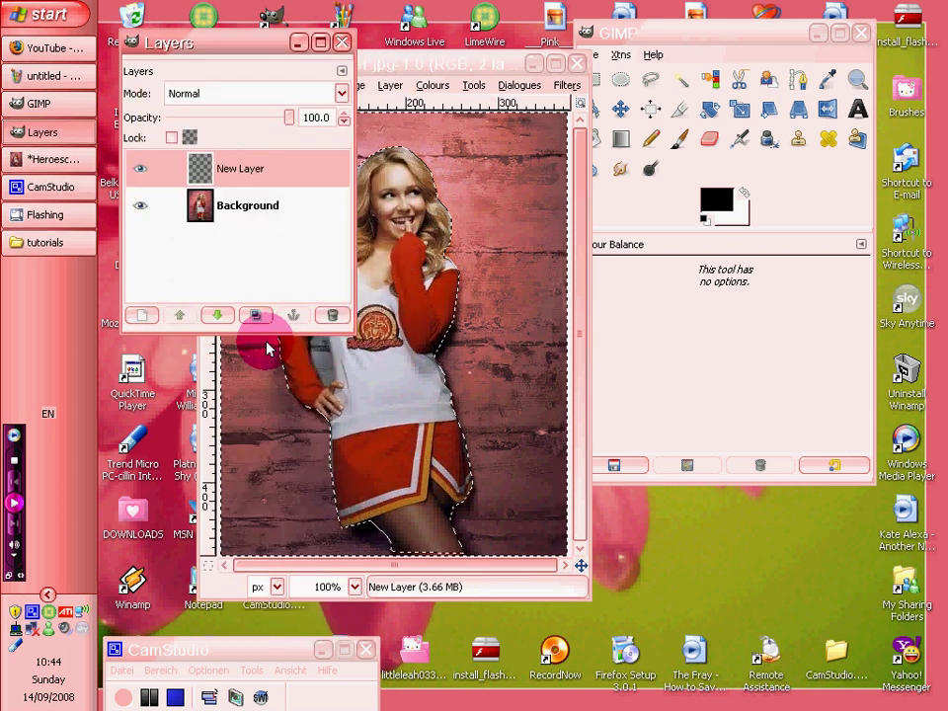
pyautogui.click(385, 68)
pyautogui.click(196, 204)
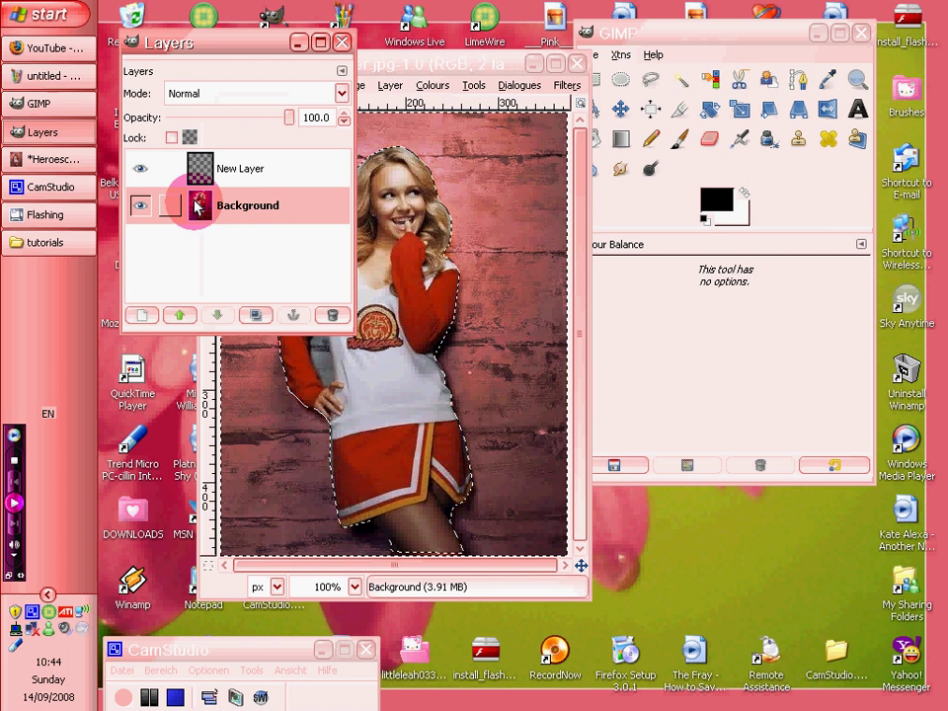
pyautogui.click(445, 61)
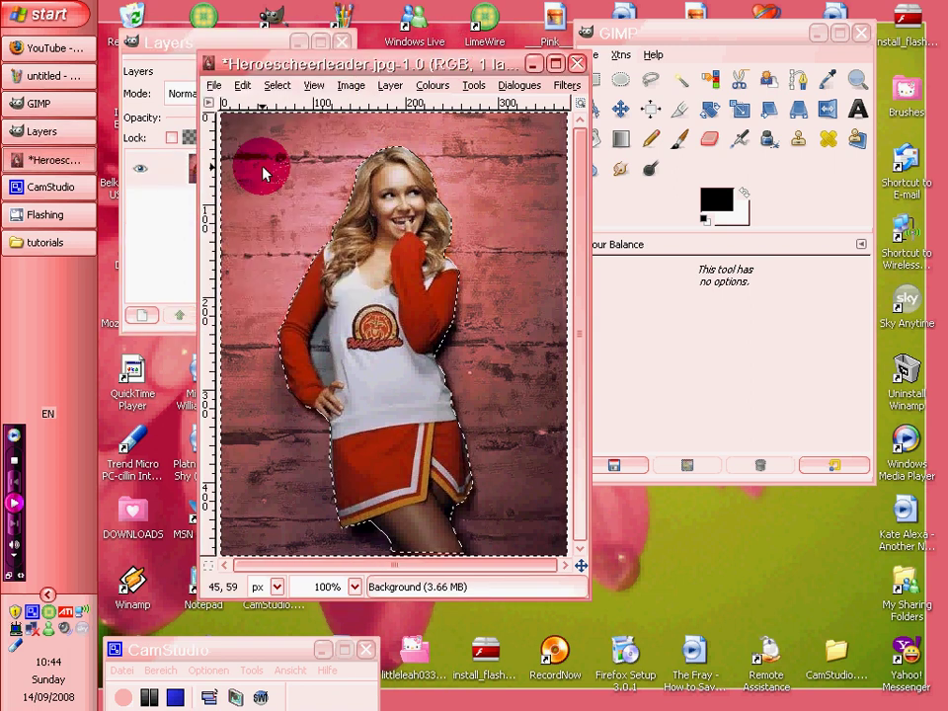
pyautogui.hotkey('ctrl', 'z')
pyautogui.rightClick(296, 158)
pyautogui.moveTo(312, 190)
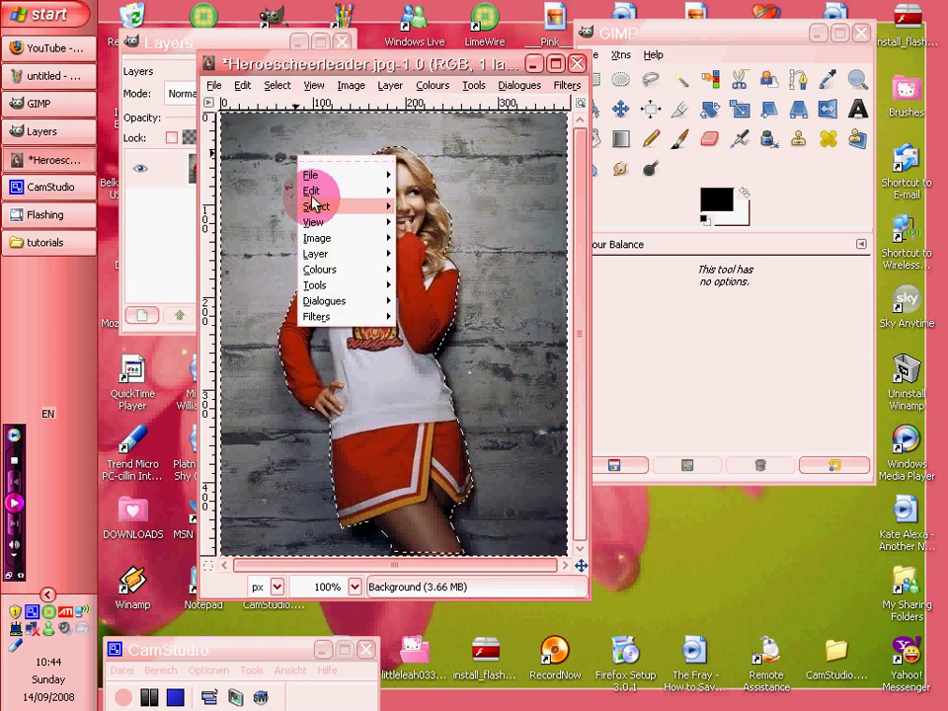
pyautogui.click(443, 290)
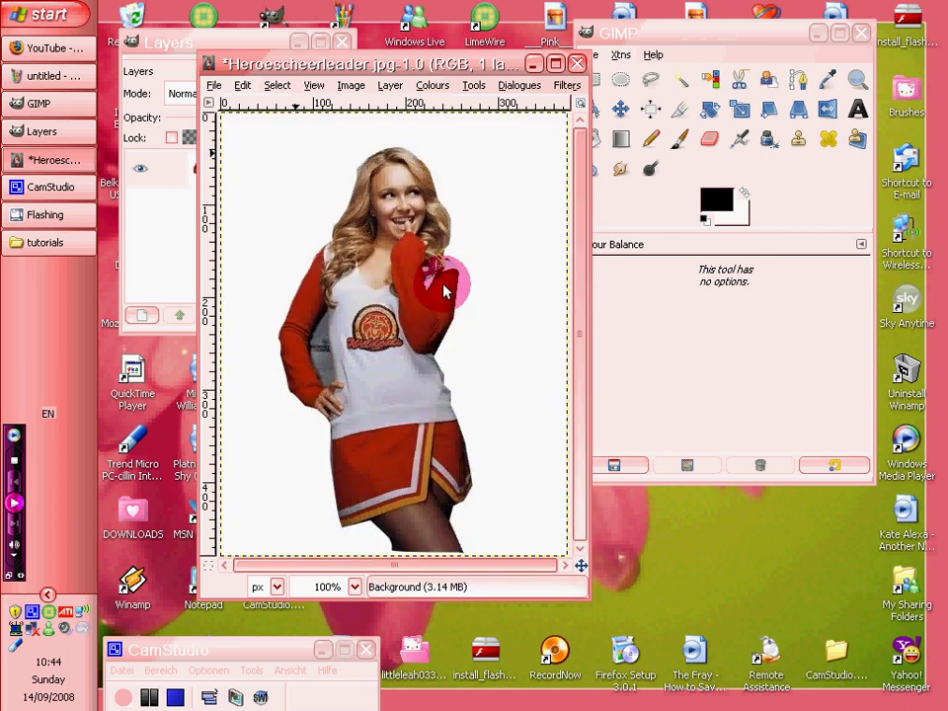
pyautogui.hotkey('ctrl', 'z')
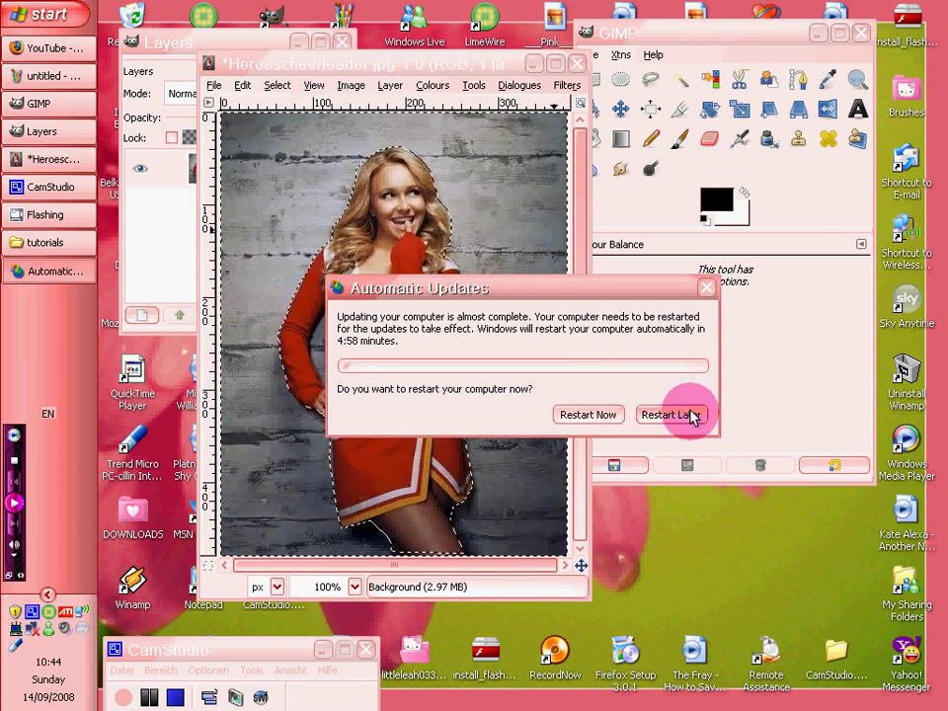
pyautogui.click(671, 414)
pyautogui.click(434, 91)
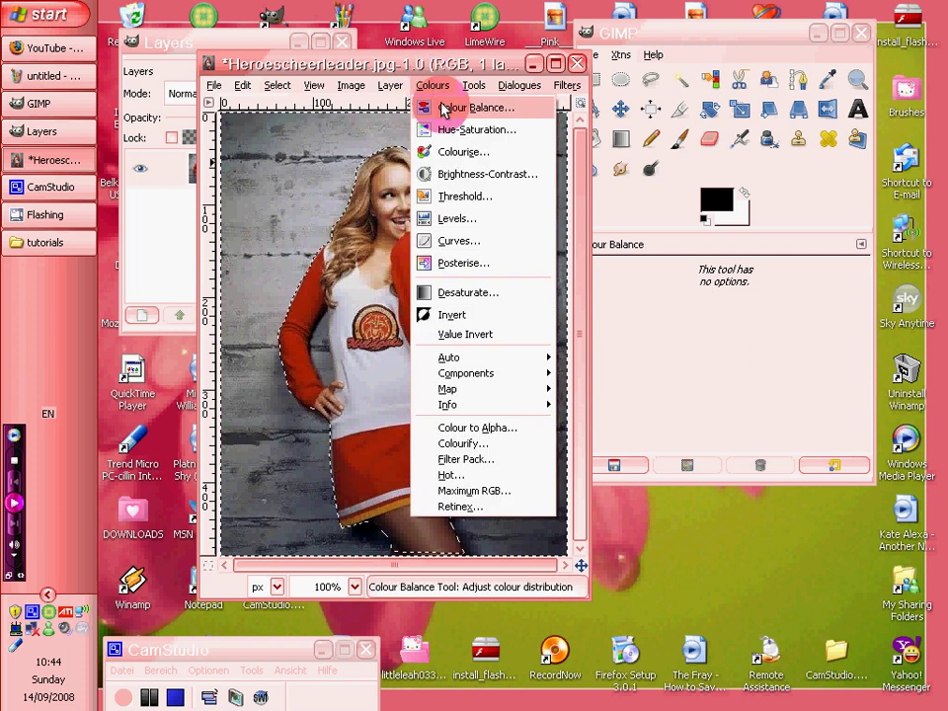
pyautogui.click(441, 109)
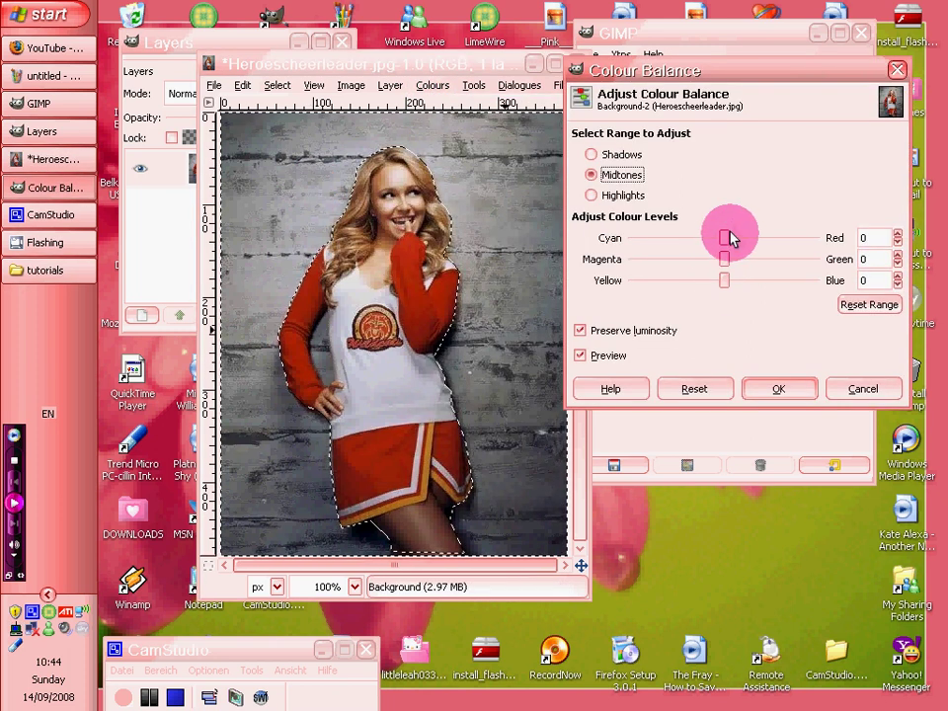
pyautogui.moveTo(725, 237); pyautogui.dragTo(832, 244)
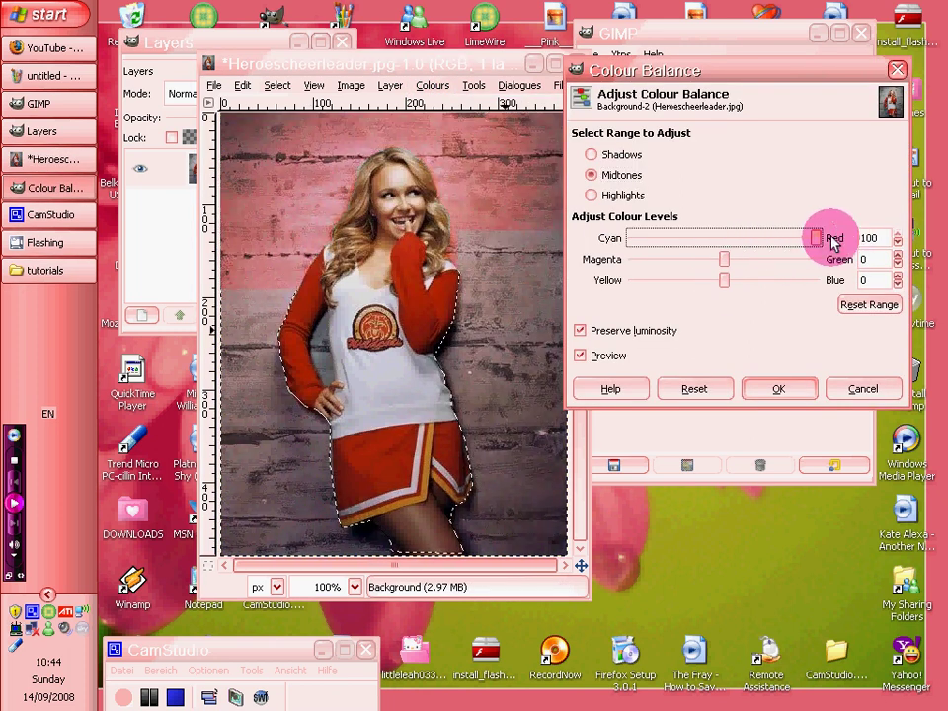
pyautogui.click(778, 388)
# Add a new transparent layer and paste in a copy of the grey wall photo
pyautogui.click(165, 43)
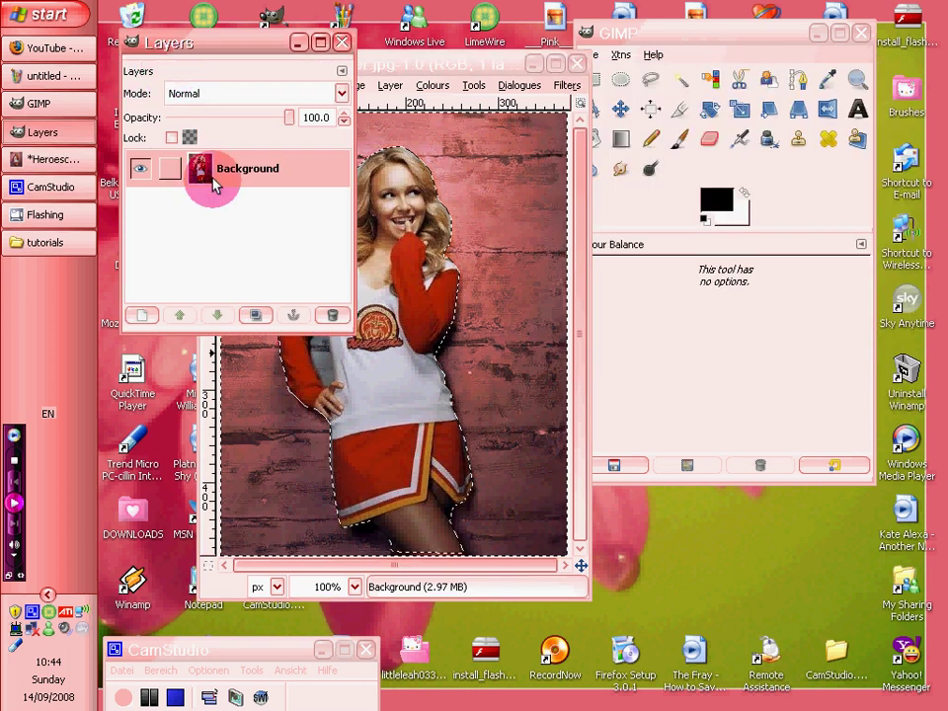
pyautogui.rightClick(212, 177)
pyautogui.click(245, 223)
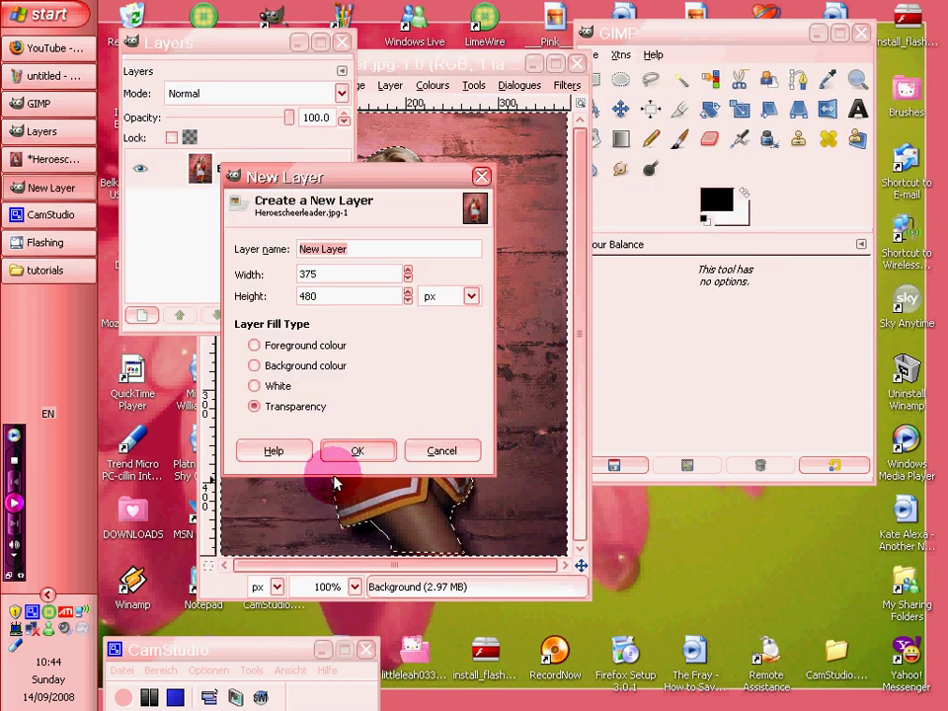
pyautogui.click(342, 456)
pyautogui.click(380, 71)
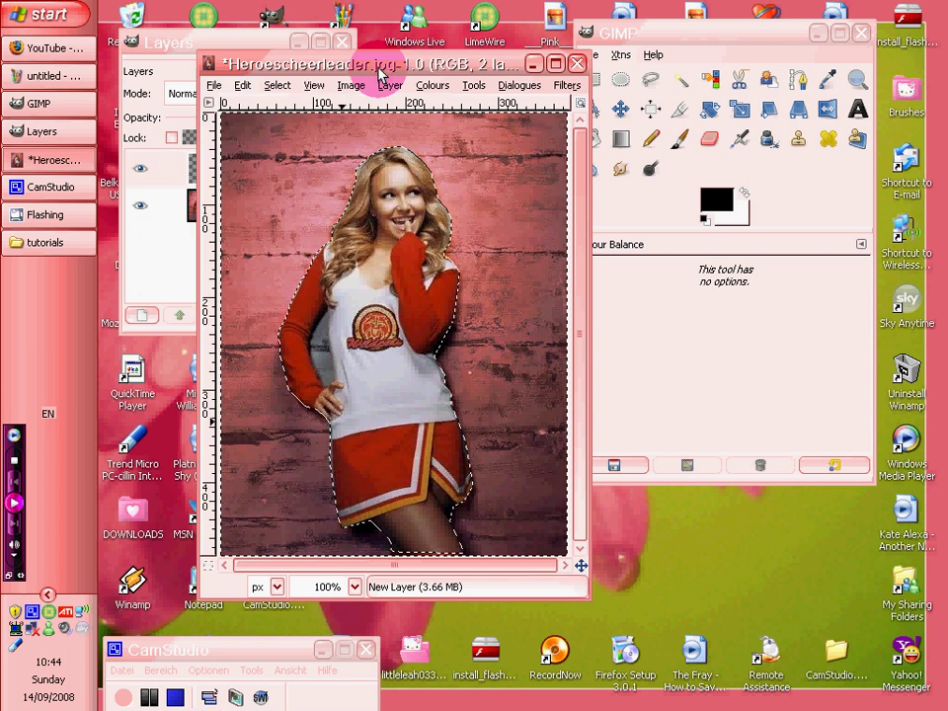
pyautogui.hotkey('ctrl', 'v')
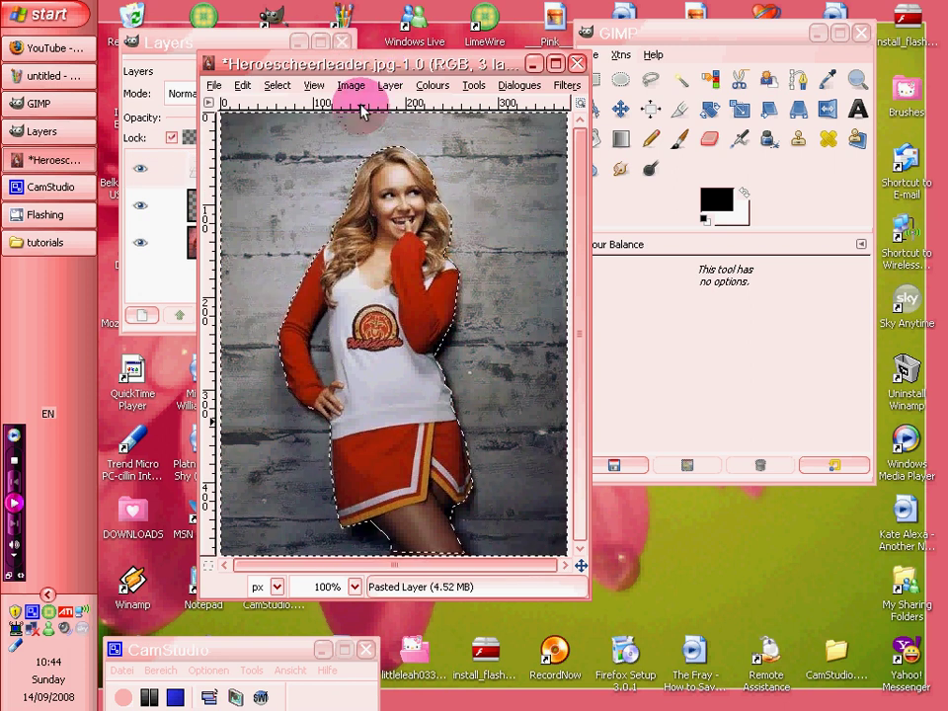
# Tint the pasted copy teal with Colour Balance Cyan at -100
pyautogui.click(431, 85)
pyautogui.click(464, 107)
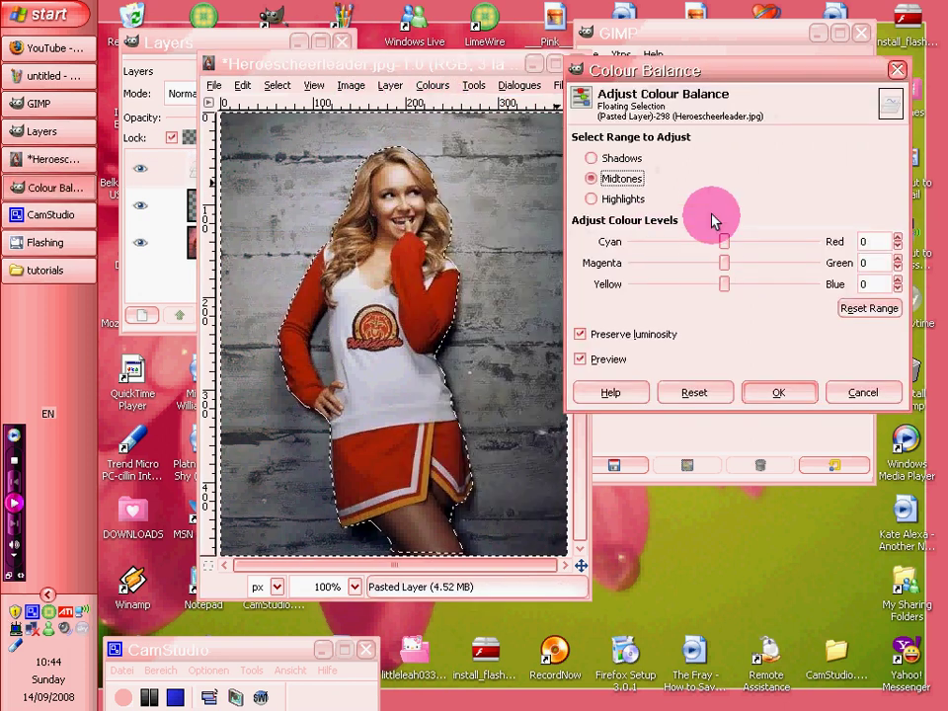
pyautogui.moveTo(726, 245); pyautogui.dragTo(518, 248)
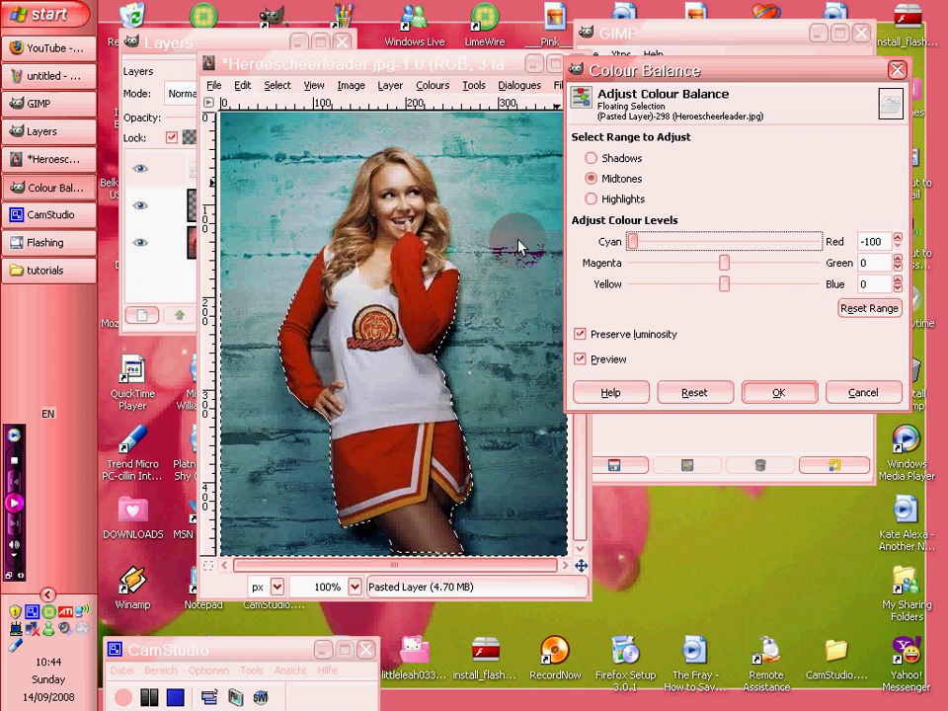
pyautogui.click(784, 397)
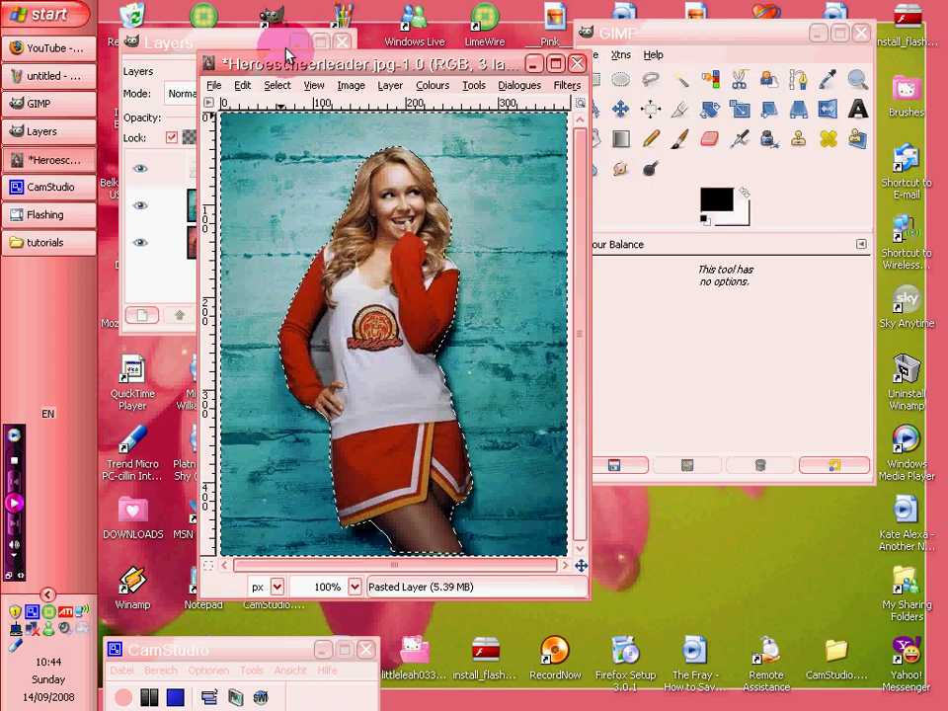
pyautogui.click(218, 43)
# Turn the floating selection into a layer, add a transparent layer, and paste another copy
pyautogui.rightClick(212, 166)
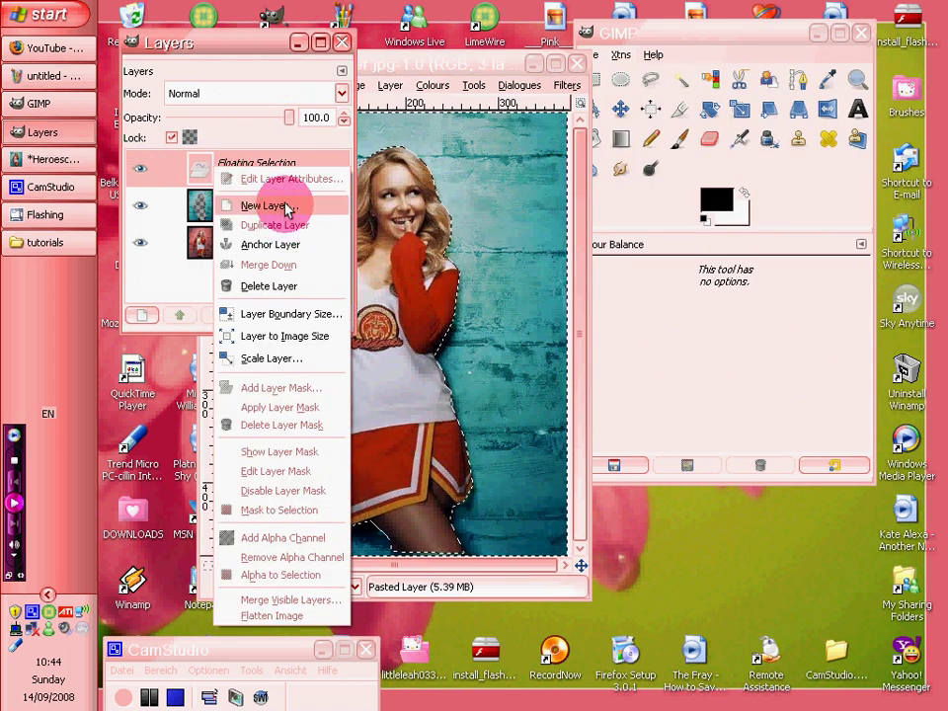
pyautogui.click(295, 206)
pyautogui.rightClick(259, 161)
pyautogui.click(296, 207)
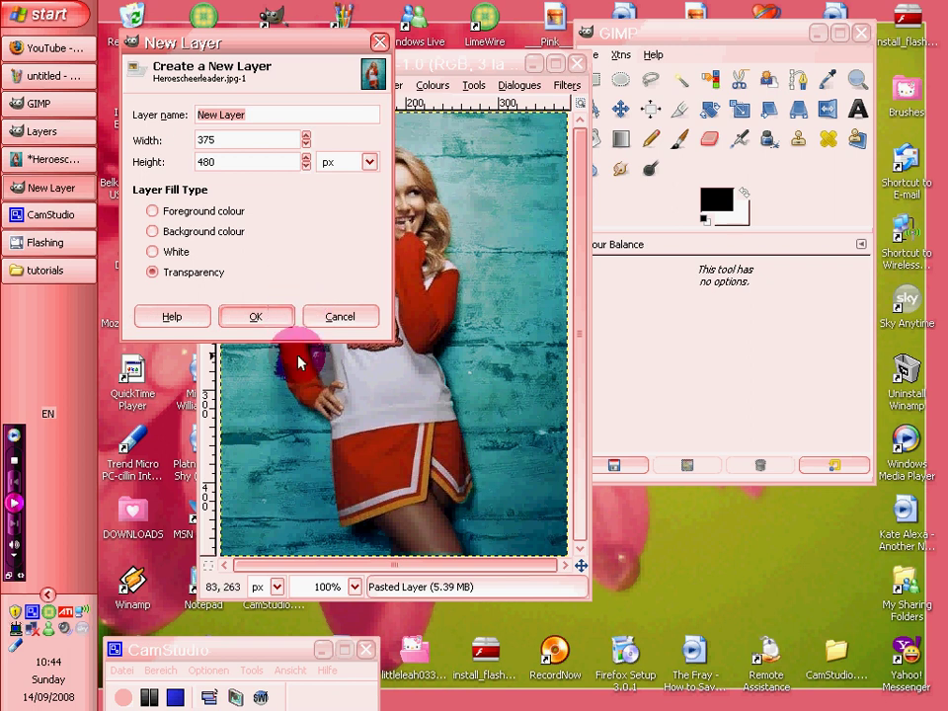
pyautogui.click(272, 319)
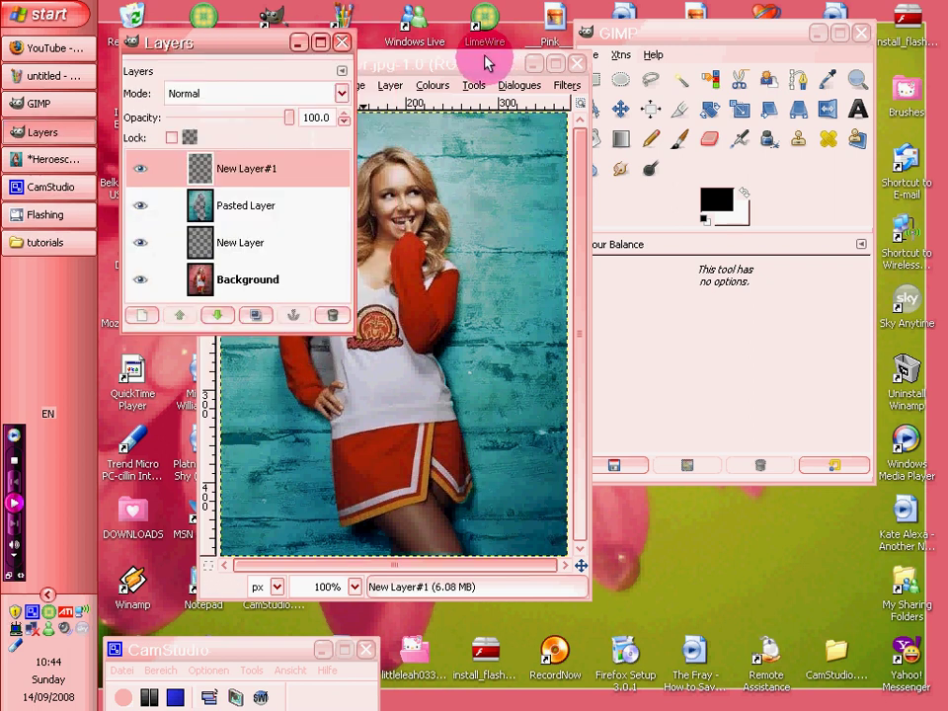
pyautogui.click(483, 65)
pyautogui.hotkey('ctrl', 'v')
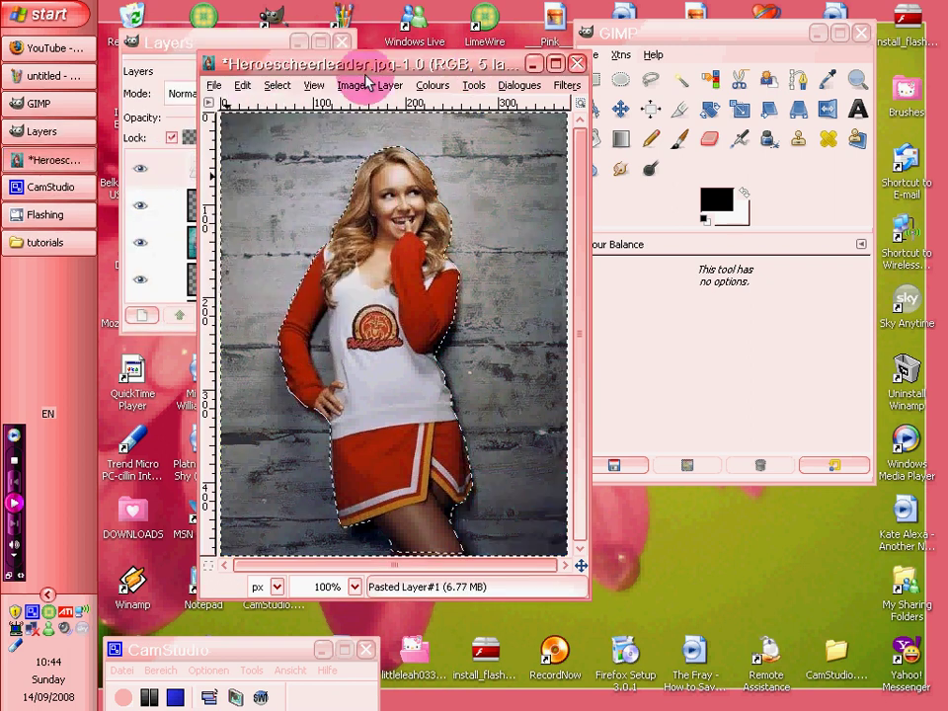
pyautogui.moveTo(48, 669)
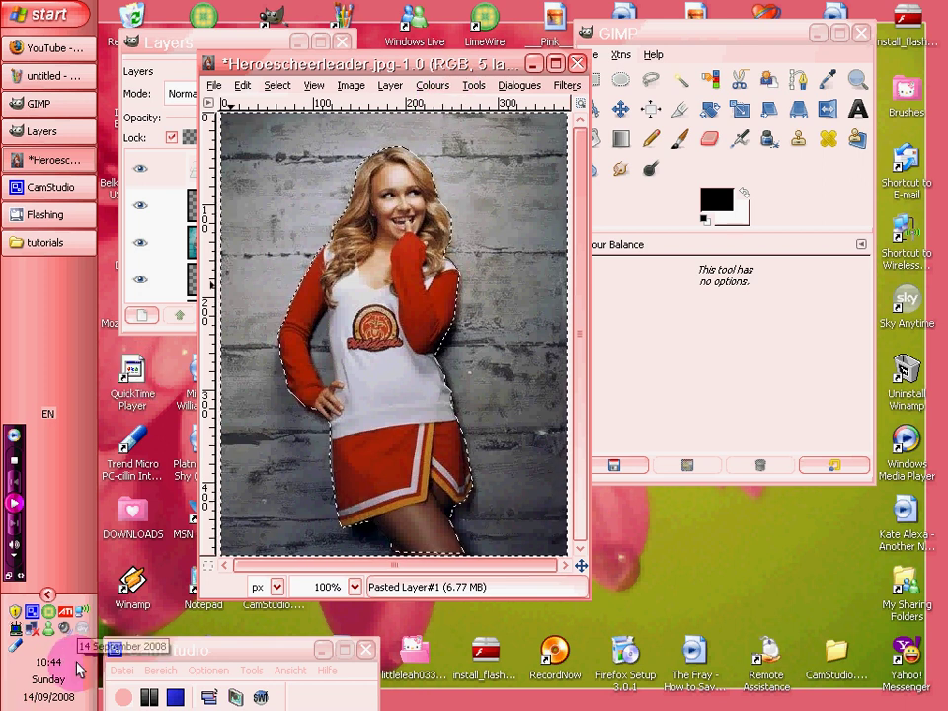
# Finish stacking tinted copies to thirteen layers, with a pink-tinted copy on top
pyautogui.click(120, 670)
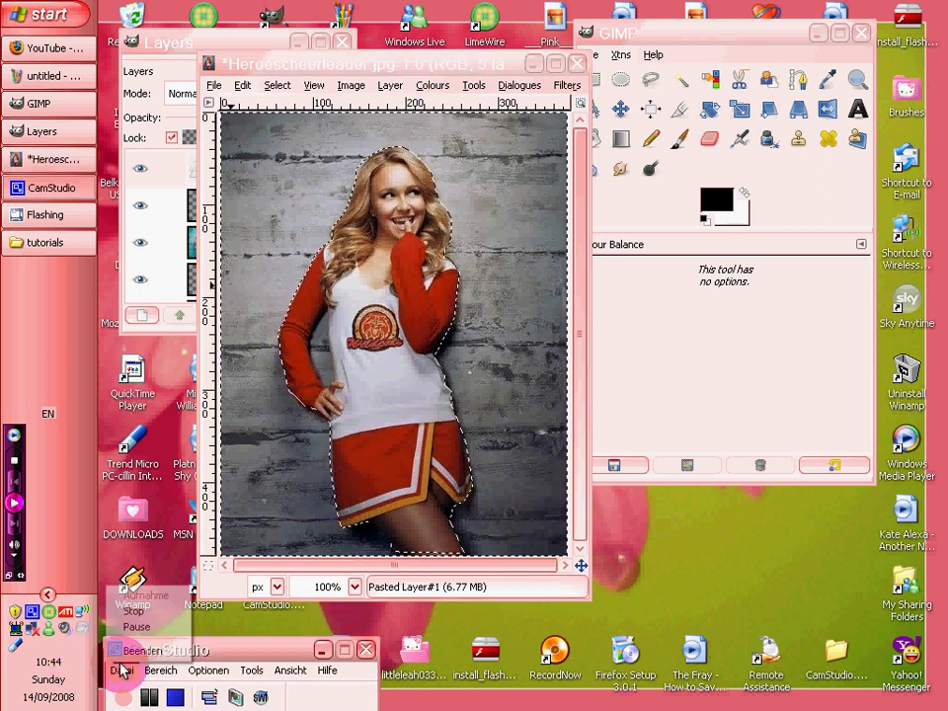
pyautogui.click(132, 611)
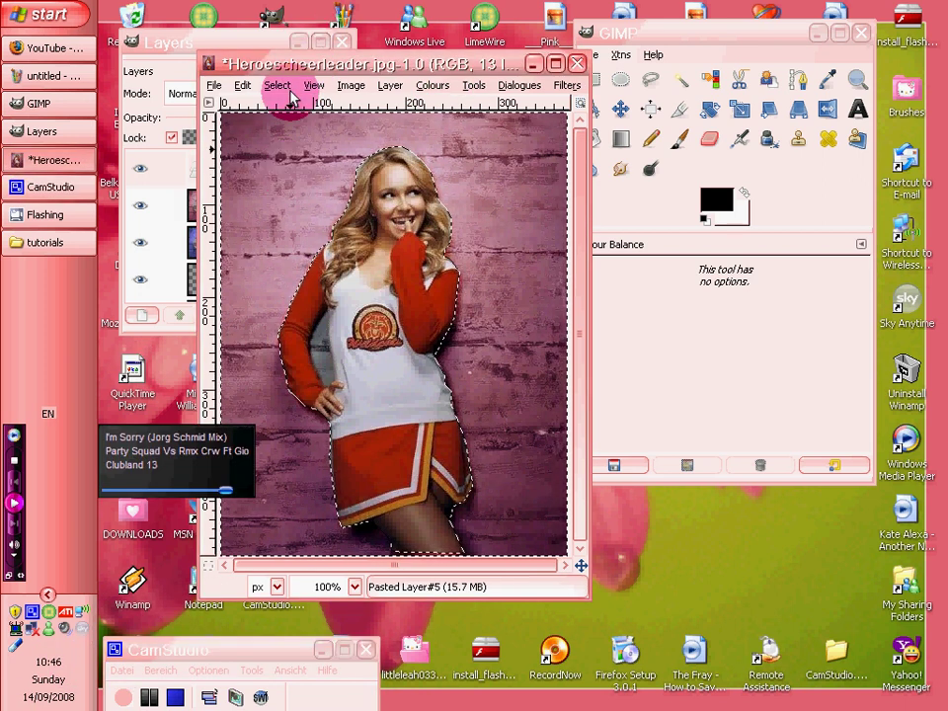
pyautogui.click(276, 86)
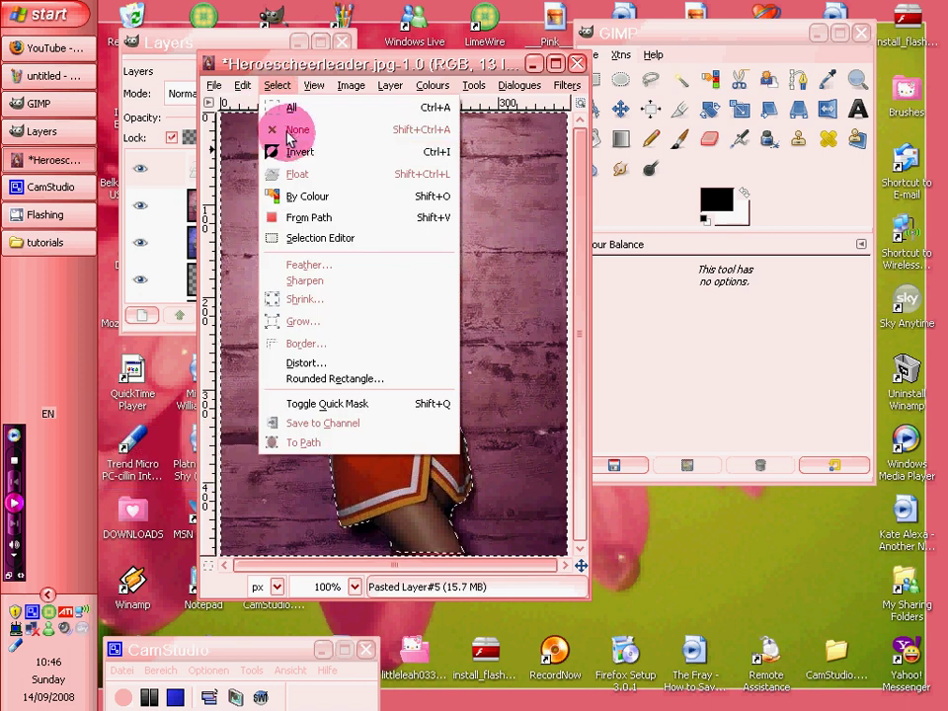
# Save As 'cheerleader animated' in the tutorials folder with the GIF image file type
pyautogui.click(321, 47)
pyautogui.click(211, 86)
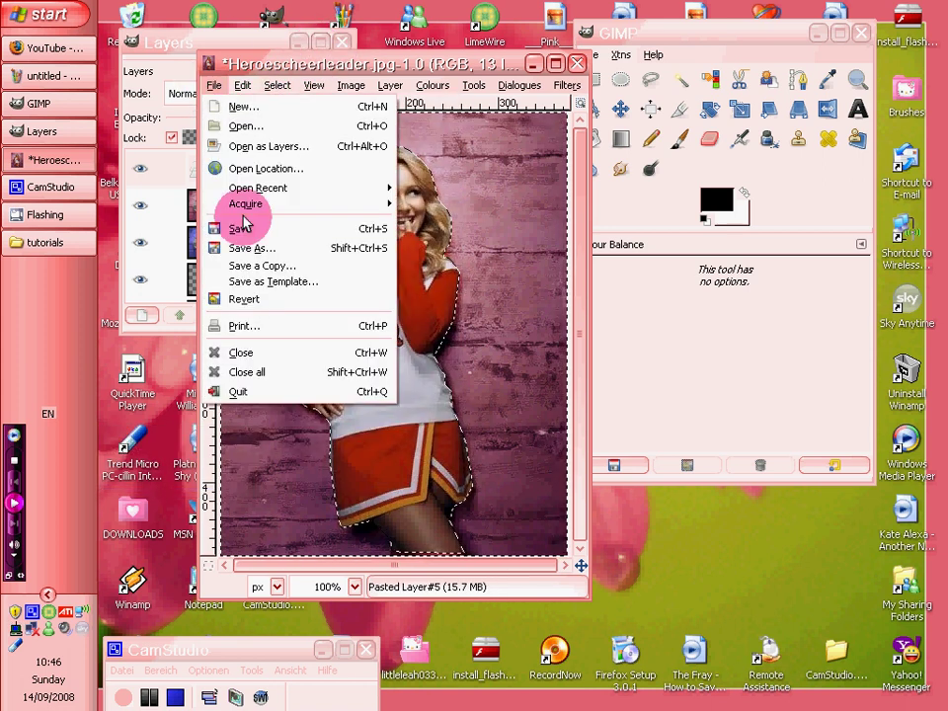
pyautogui.click(254, 249)
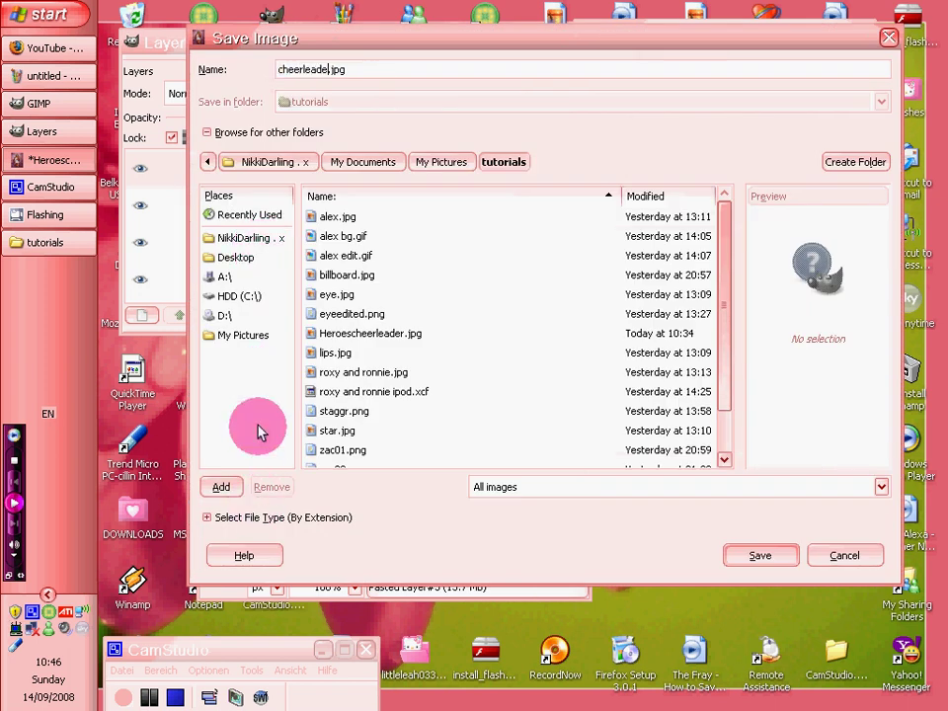
pyautogui.write('r animated')
pyautogui.click(258, 519)
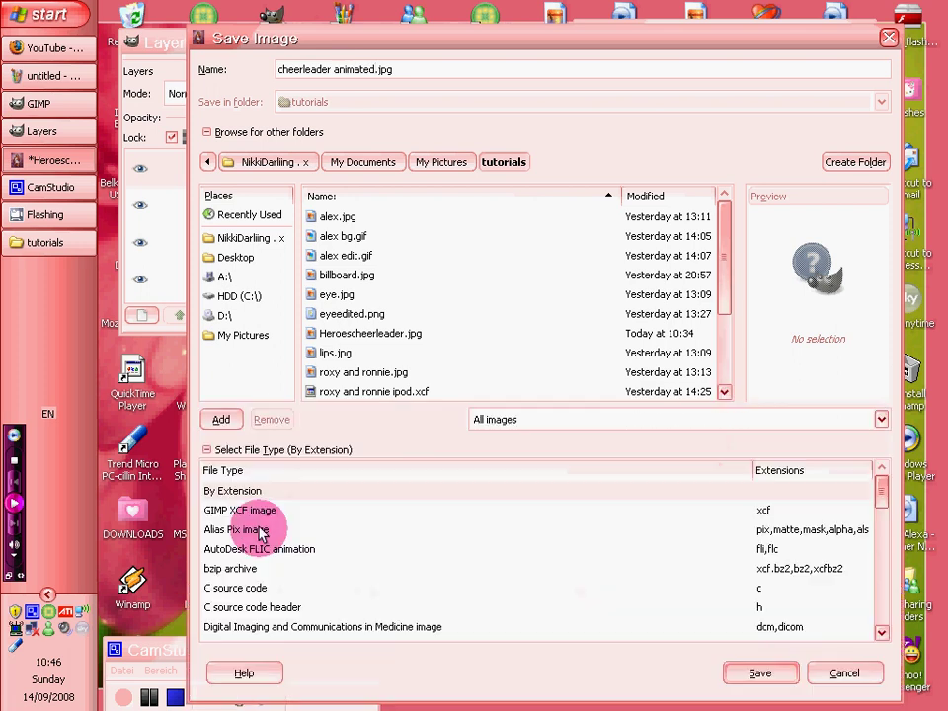
pyautogui.scroll(-2, 255, 545)
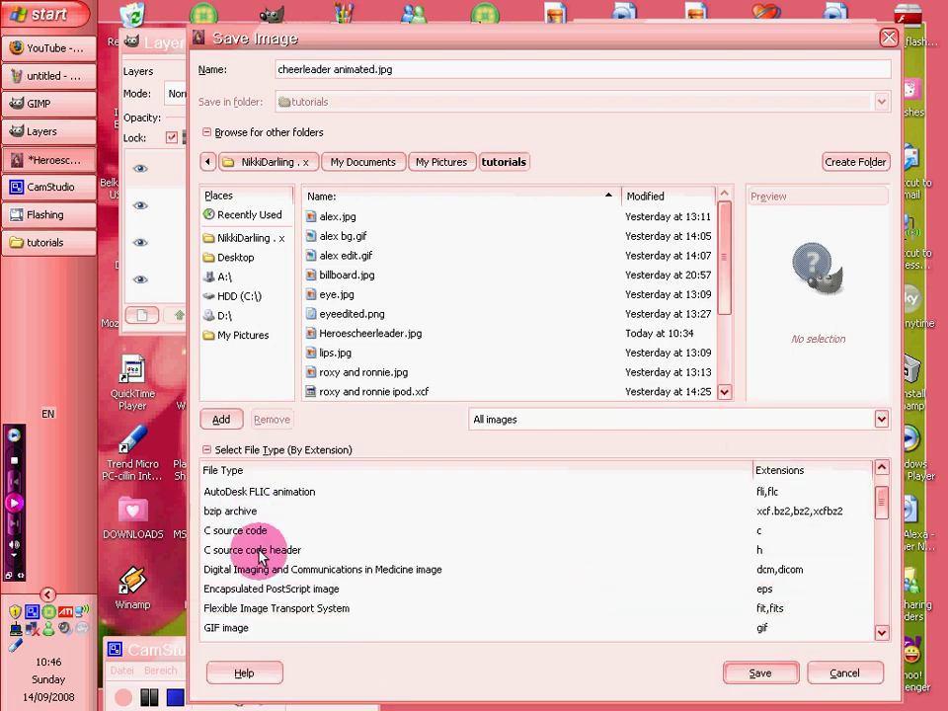
pyautogui.click(261, 629)
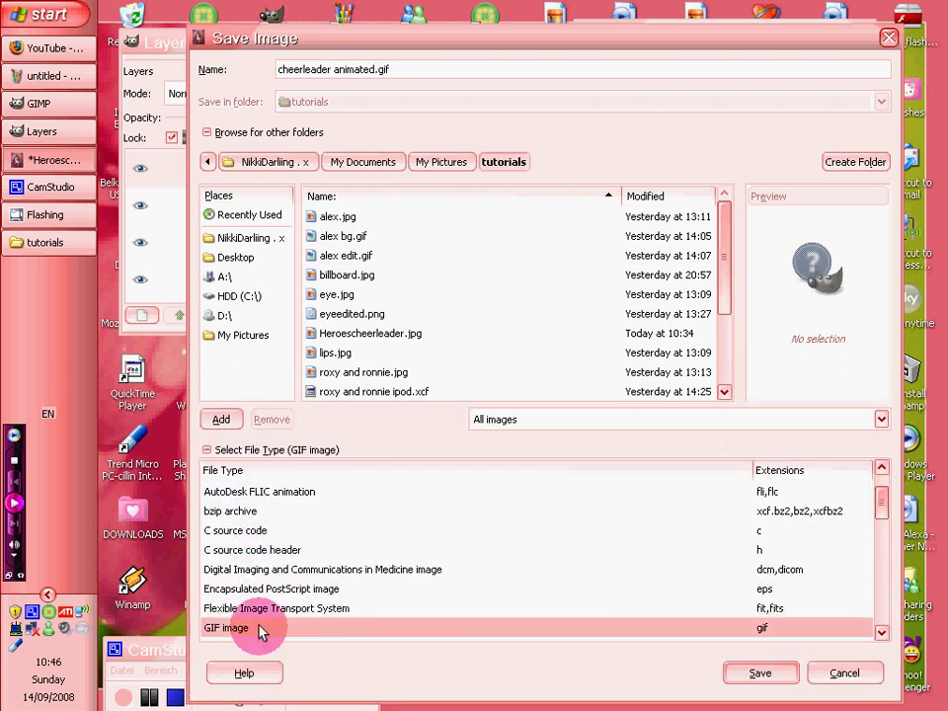
pyautogui.click(736, 673)
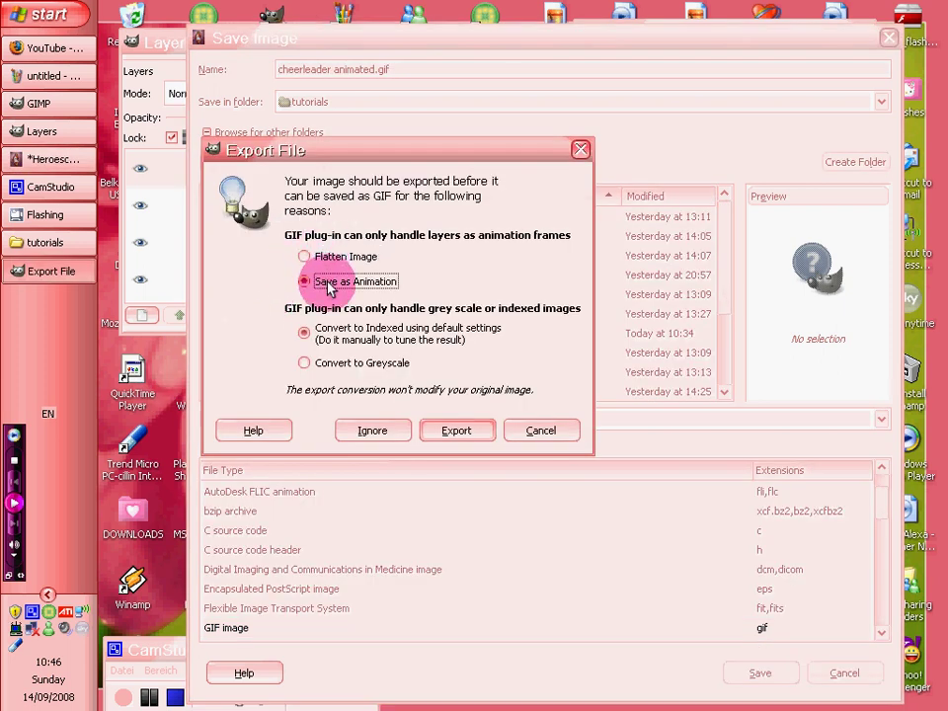
# Export the layers as a forever-looping animation and save the GIF
pyautogui.click(476, 431)
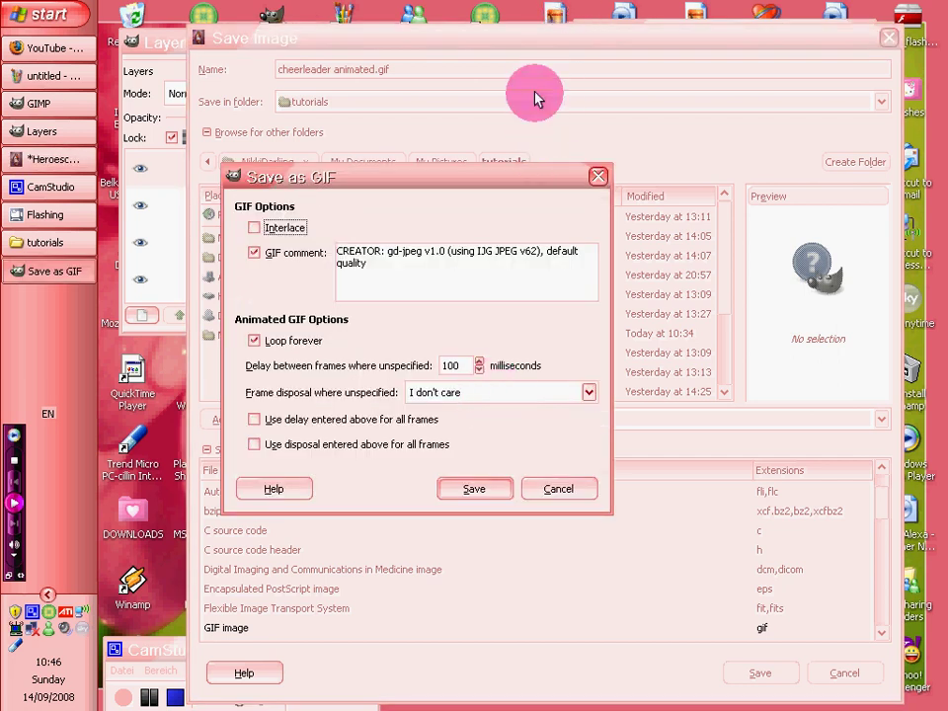
pyautogui.click(460, 488)
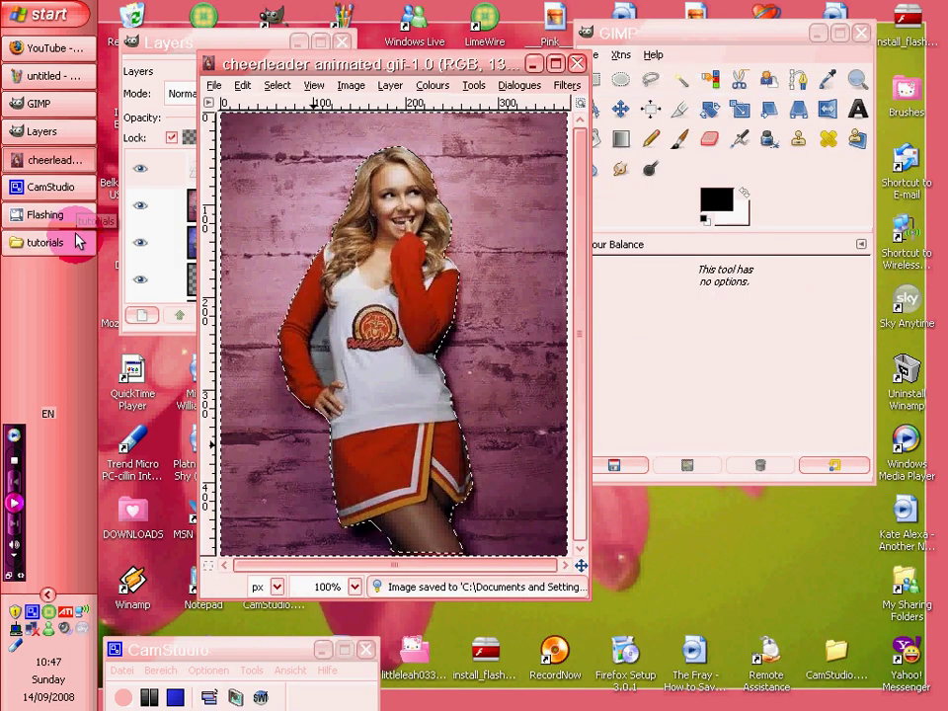
# Preview cheerleader animated.gif in the Explorer tutorials folder, then minimize Explorer
pyautogui.click(79, 242)
pyautogui.moveTo(327, 703); pyautogui.dragTo(829, 703)
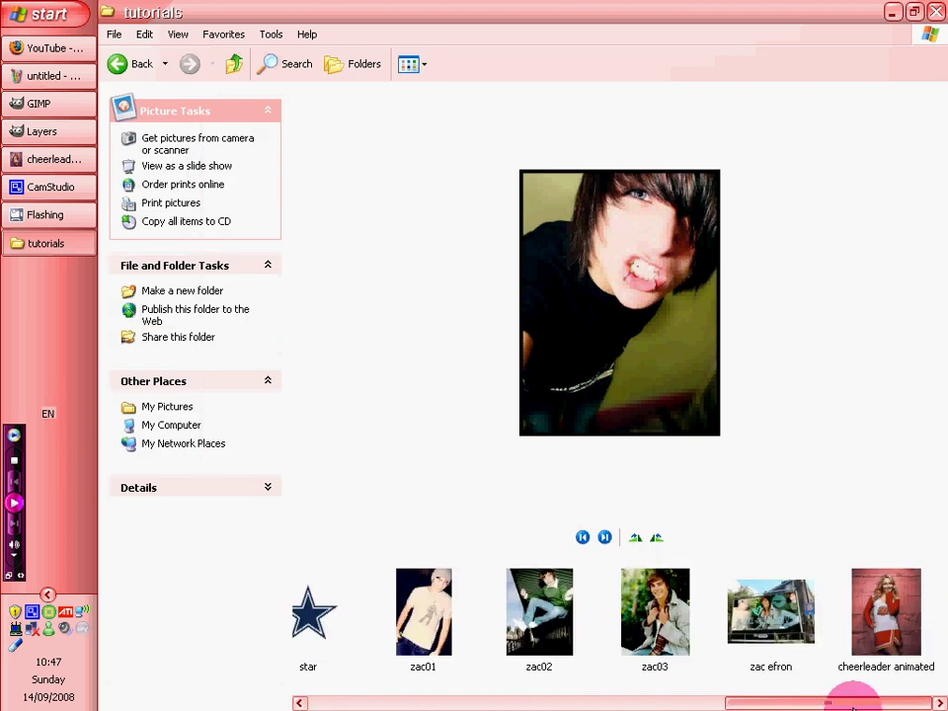
pyautogui.click(890, 617)
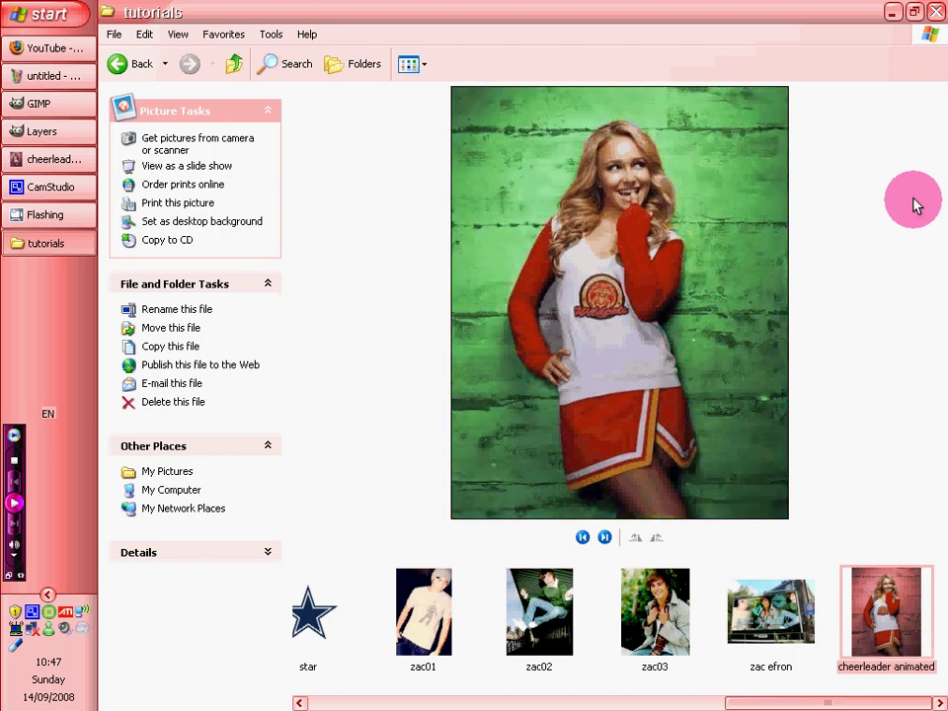
pyautogui.click(891, 10)
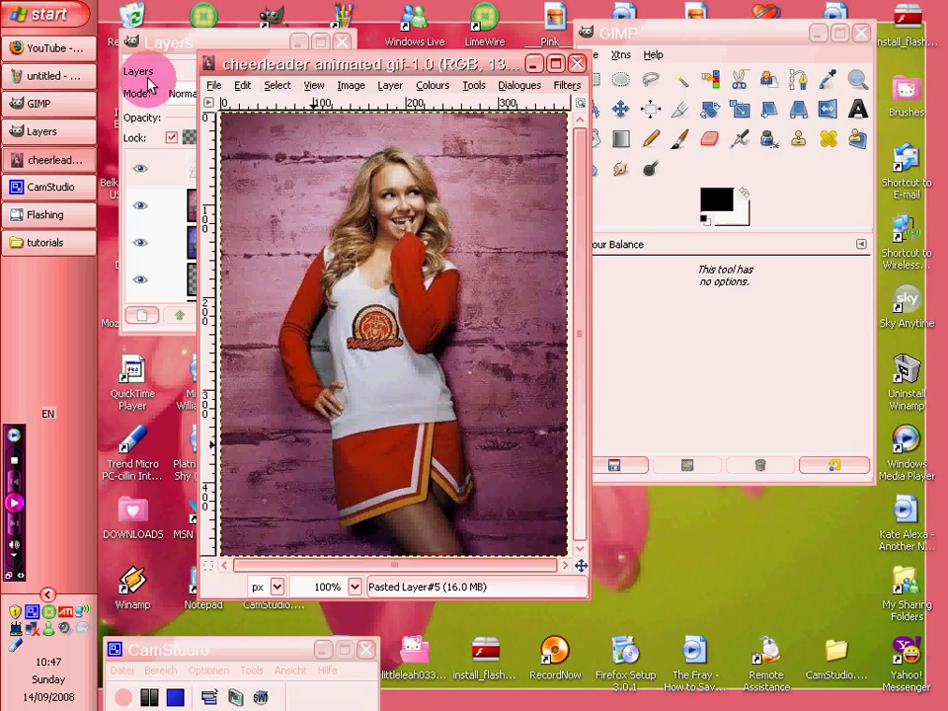
# Save As 'cheerleader animated2' with the GIF image file type
pyautogui.click(213, 85)
pyautogui.click(247, 247)
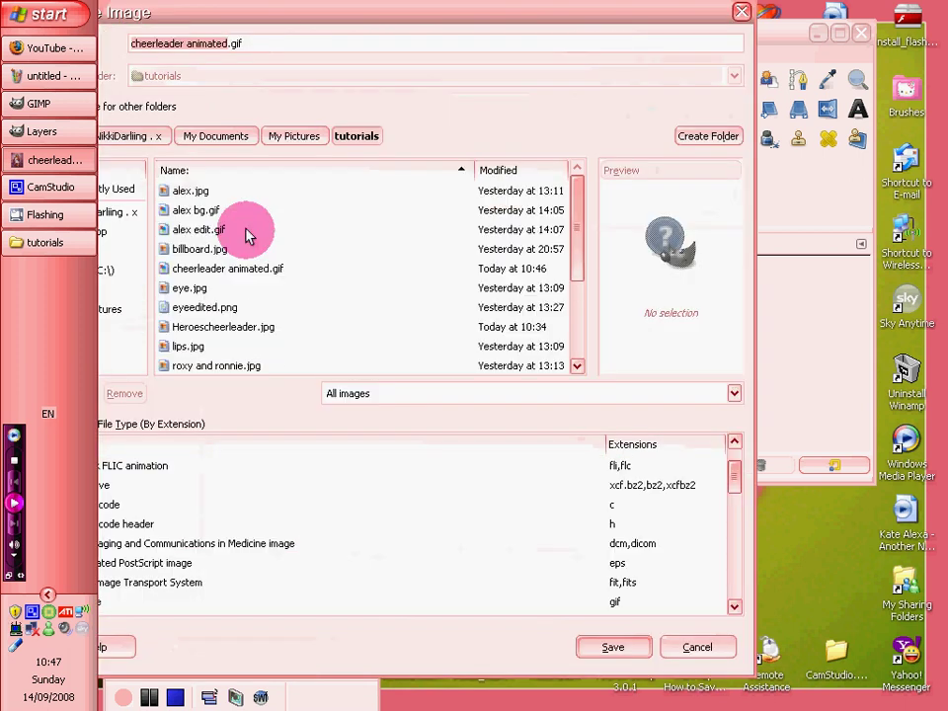
pyautogui.write('2')
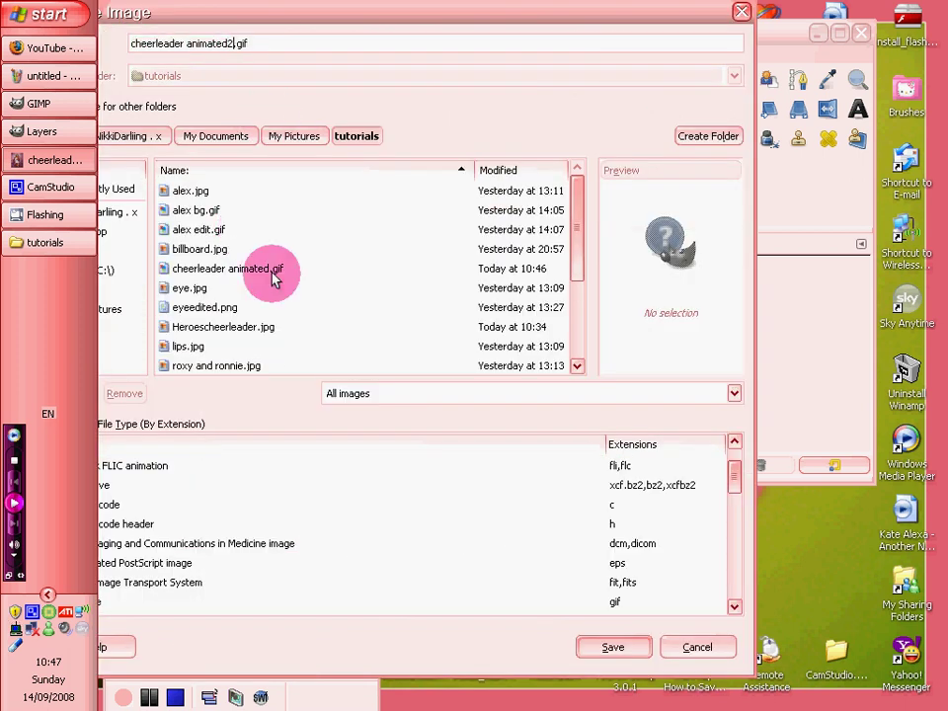
pyautogui.moveTo(342, 17); pyautogui.dragTo(566, 5)
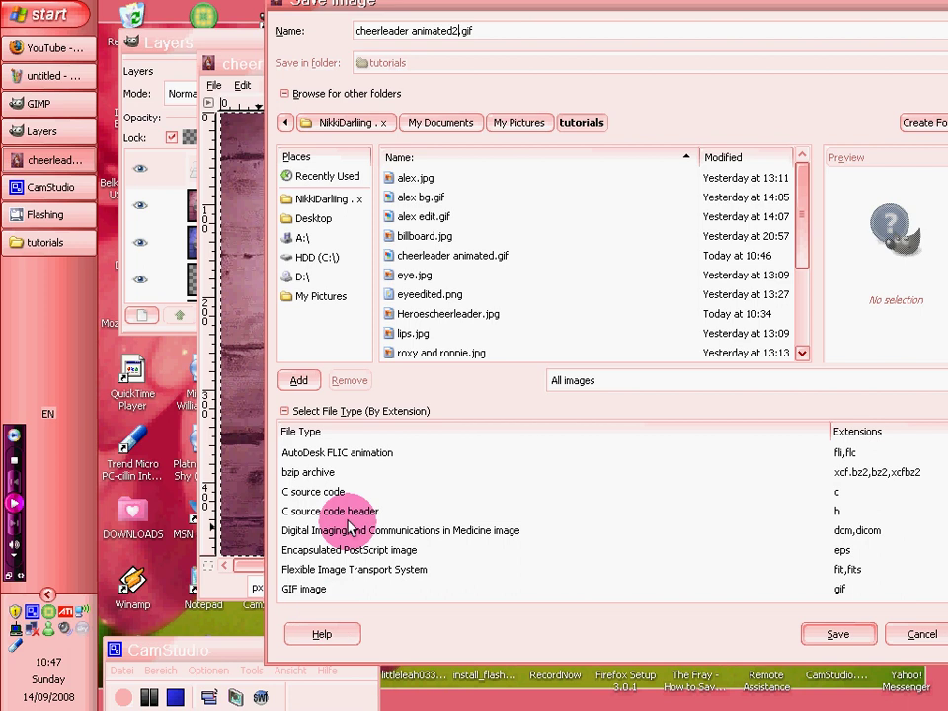
pyautogui.click(320, 589)
pyautogui.click(832, 637)
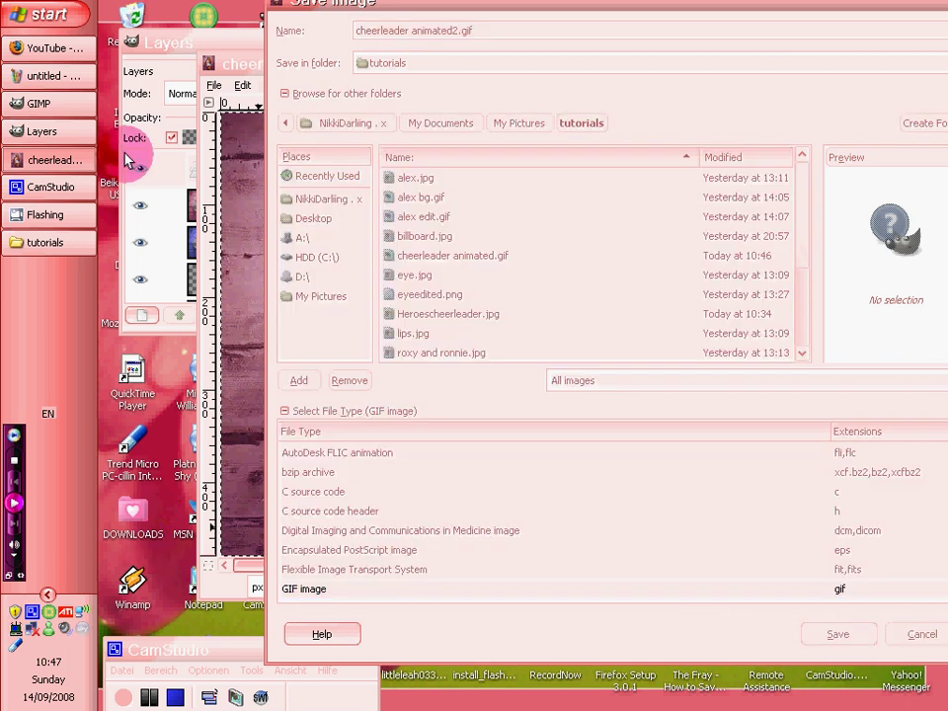
# Export as a looping animation with a 300 ms frame delay
pyautogui.click(240, 175)
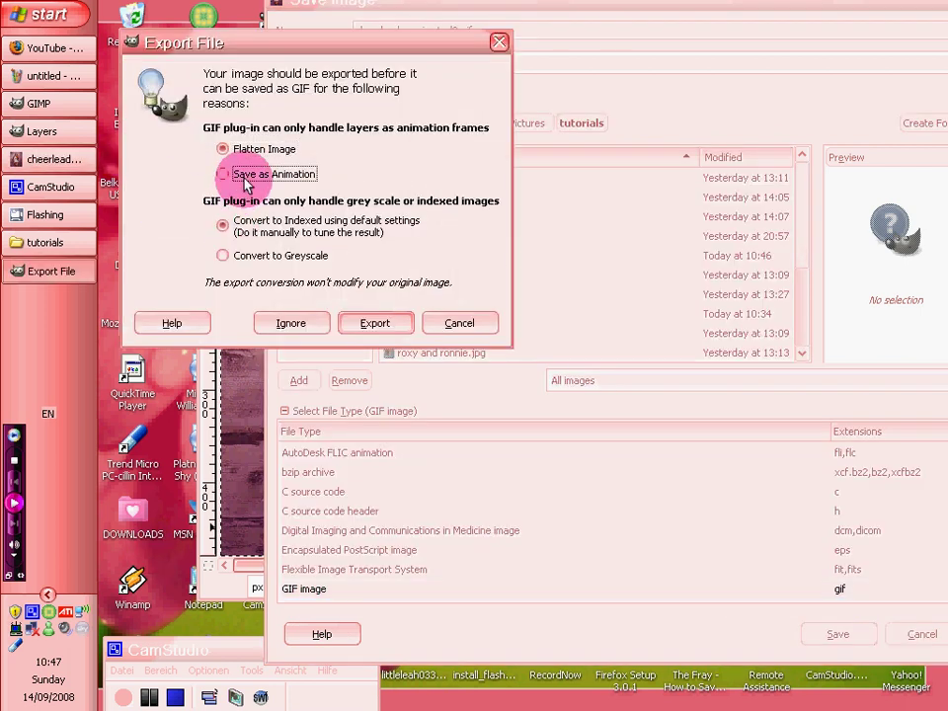
pyautogui.click(371, 320)
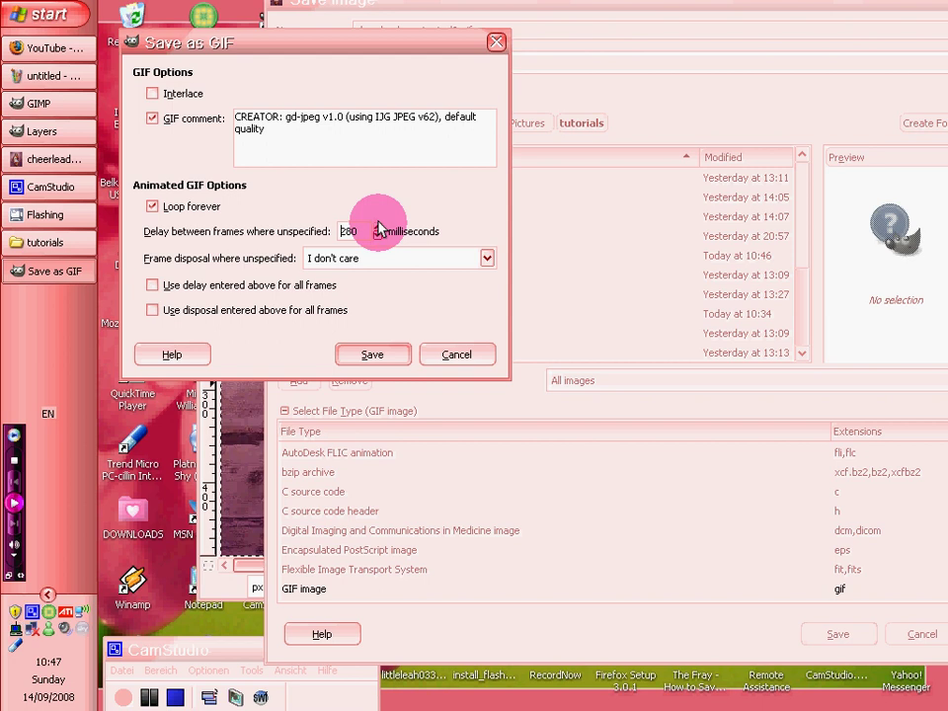
pyautogui.click(379, 226)
pyautogui.click(347, 354)
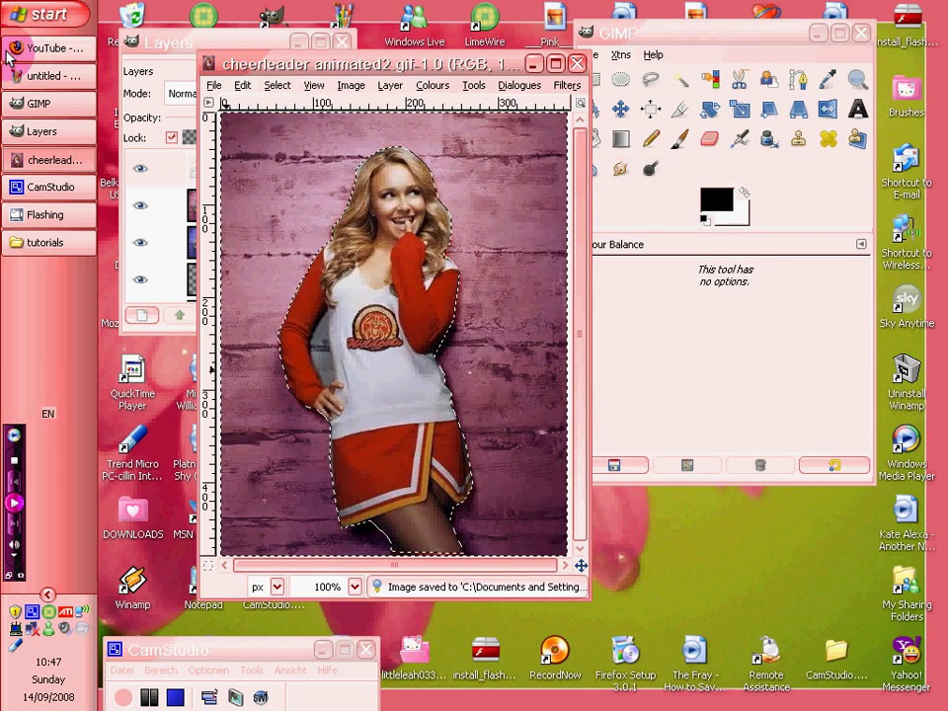
# Preview the cheerleader animated2 thumbnail in the Explorer tutorials folder
pyautogui.click(45, 242)
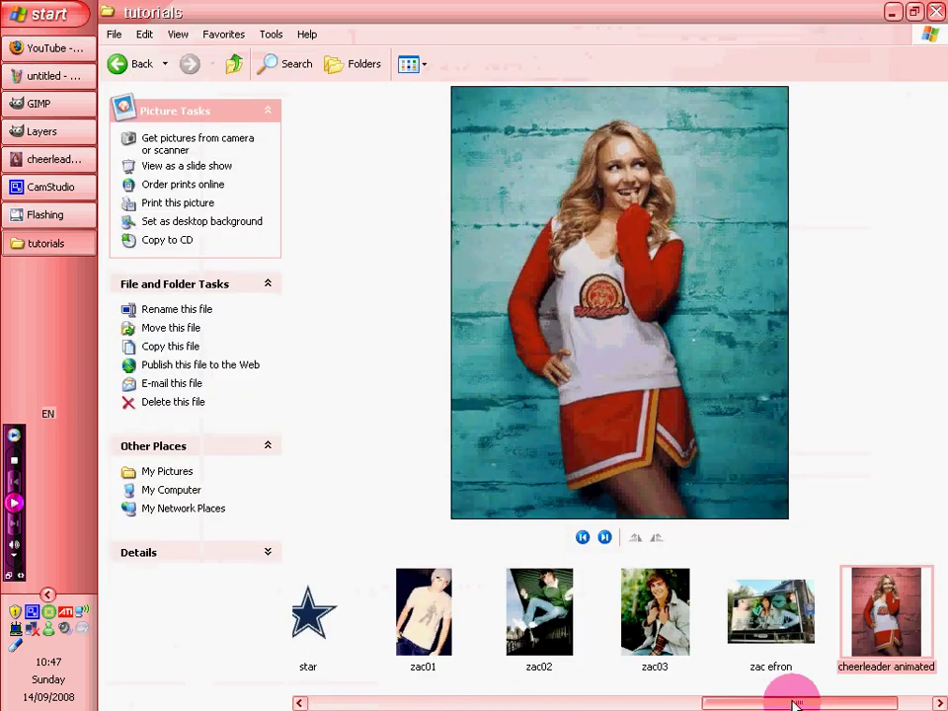
pyautogui.moveTo(794, 702); pyautogui.dragTo(847, 700)
pyautogui.click(867, 661)
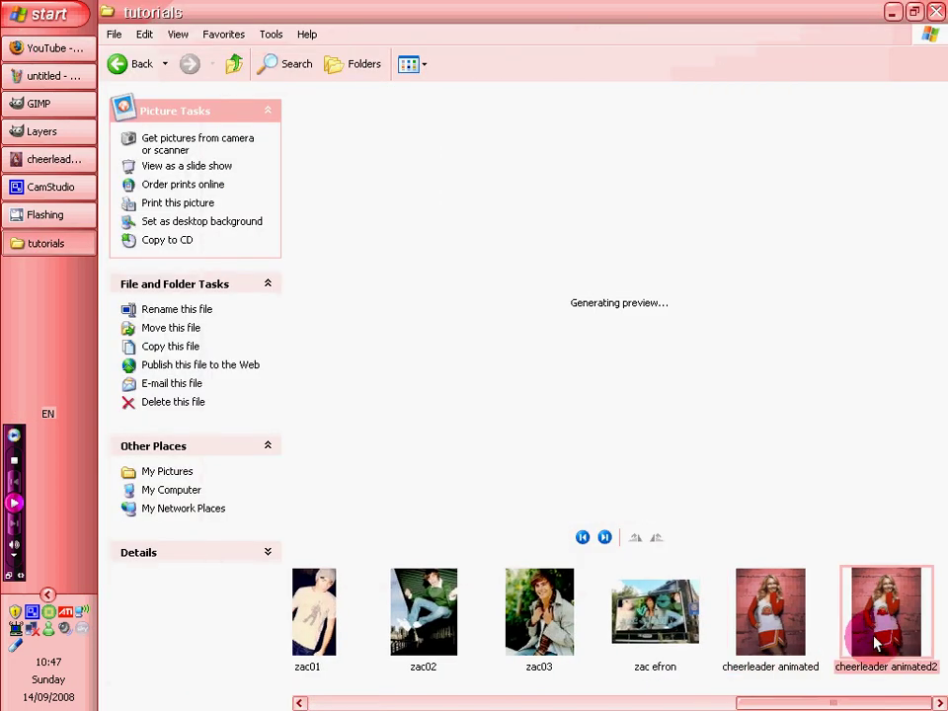